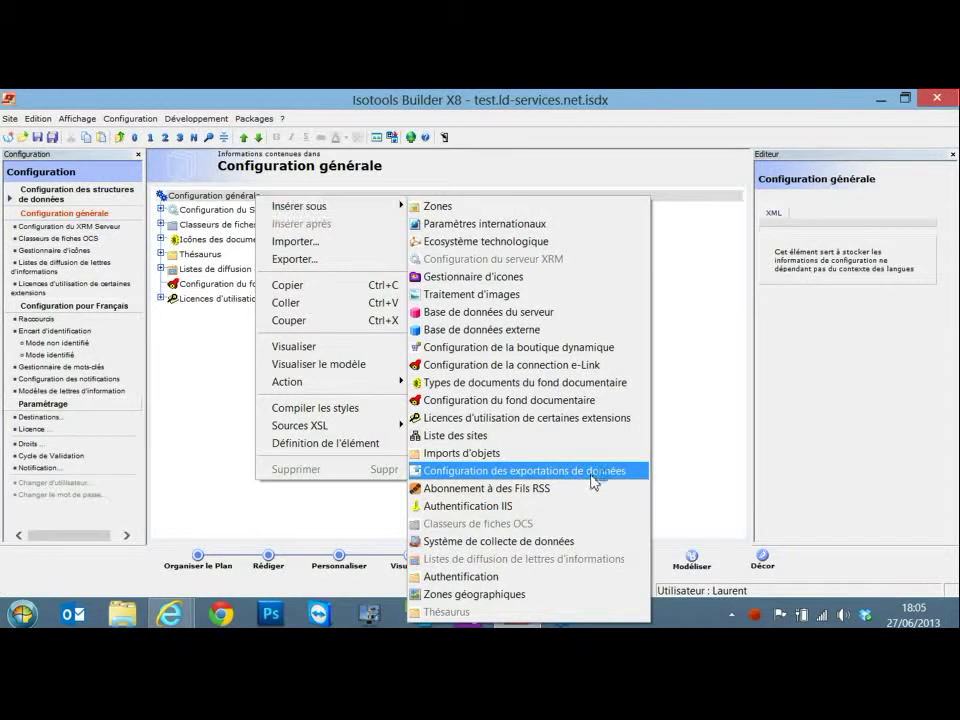
# Add a Configuration des exportations de données under Configuration générale and insert an Exportation titled "Export CEGID" in it
pyautogui.click(595, 480)
pyautogui.rightClick(265, 316)
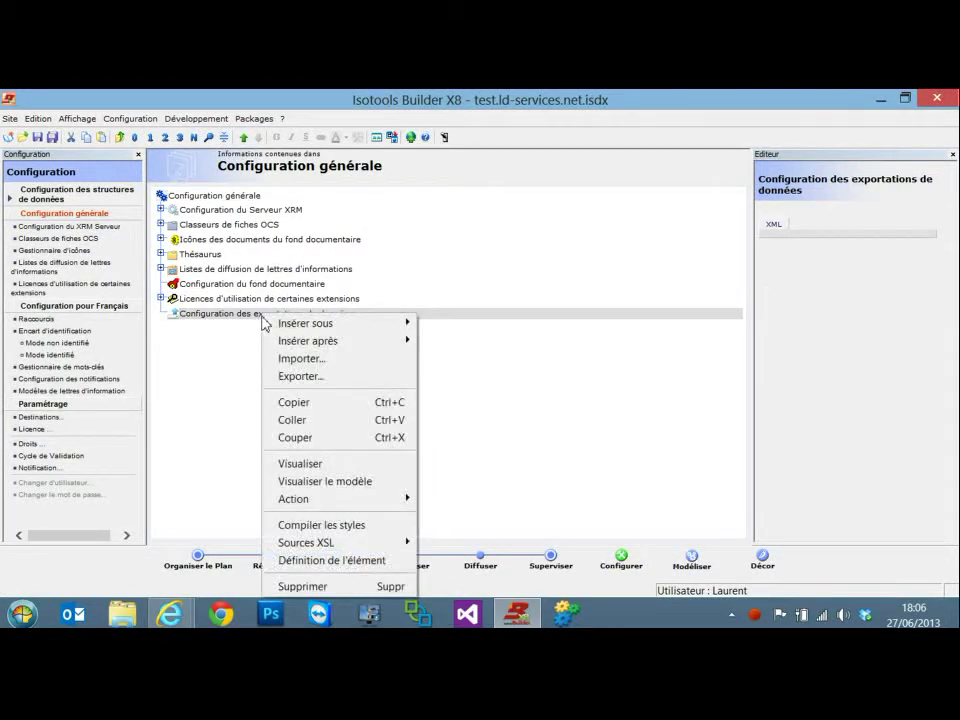
pyautogui.moveTo(343, 325)
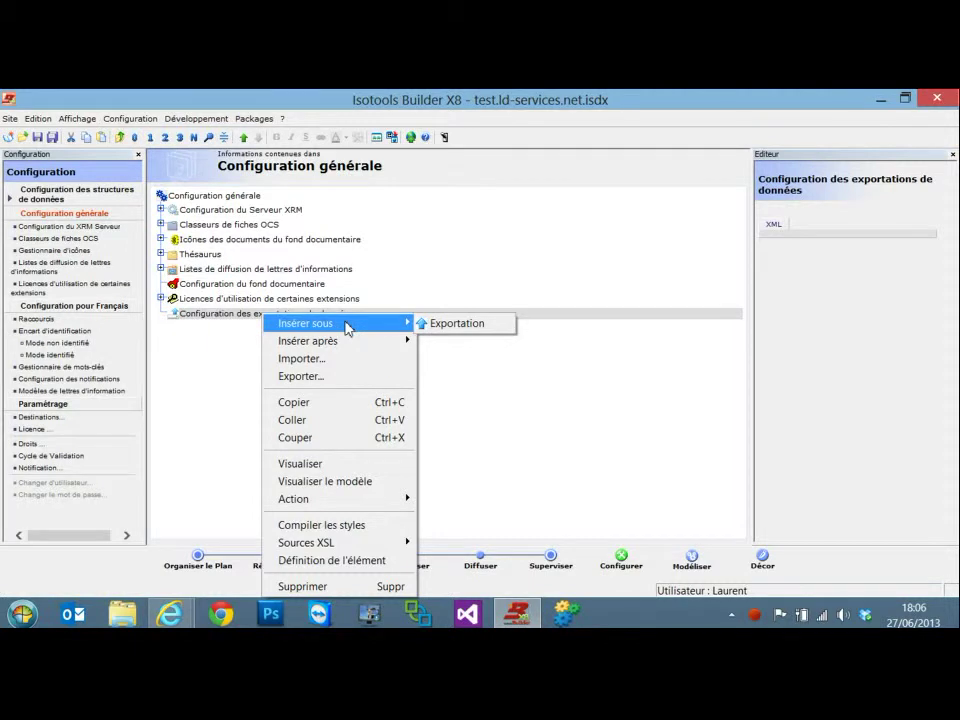
pyautogui.click(455, 324)
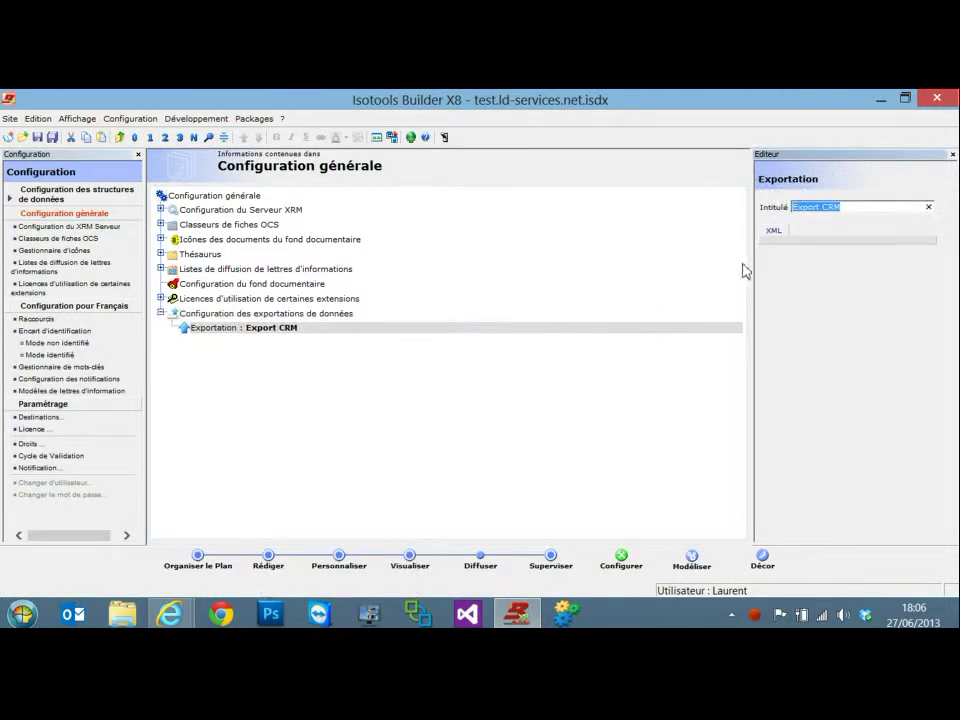
pyautogui.moveTo(751, 257); pyautogui.dragTo(650, 257)
pyautogui.click(732, 206)
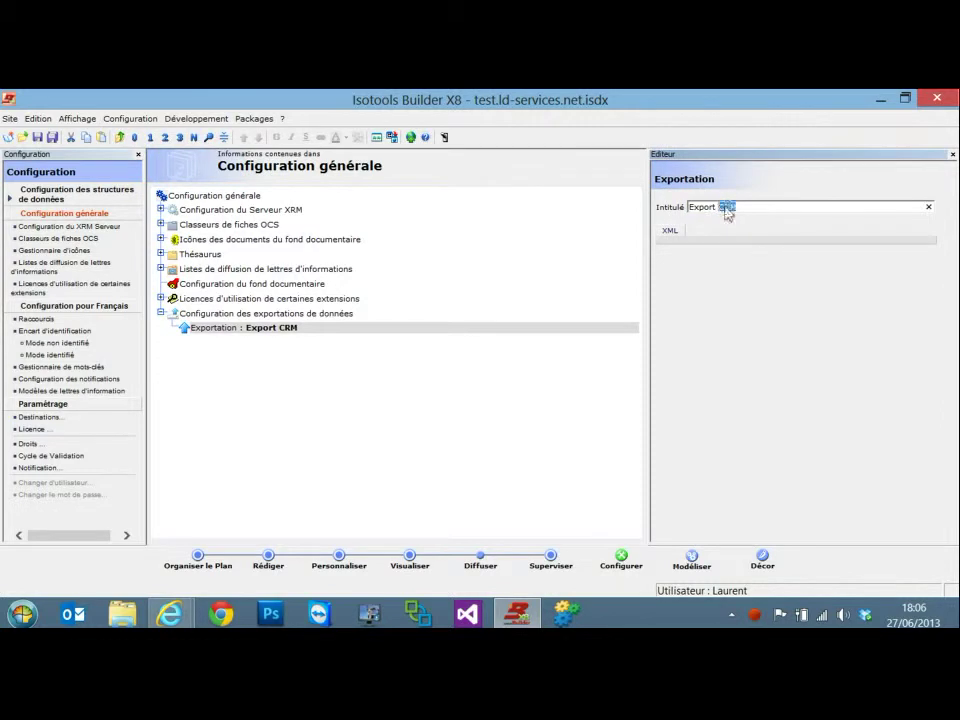
pyautogui.write('C')
# Insert a Colonnes element under the Export CEGID exportation and add a column labelled "Date" to it
pyautogui.rightClick(236, 330)
pyautogui.moveTo(289, 326)
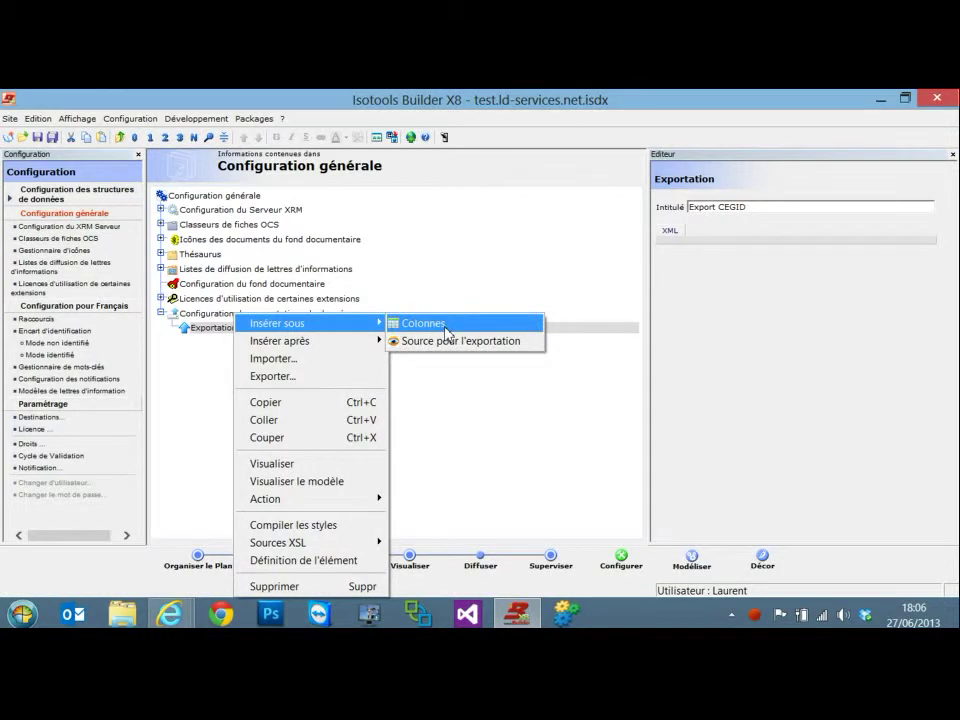
pyautogui.click(447, 333)
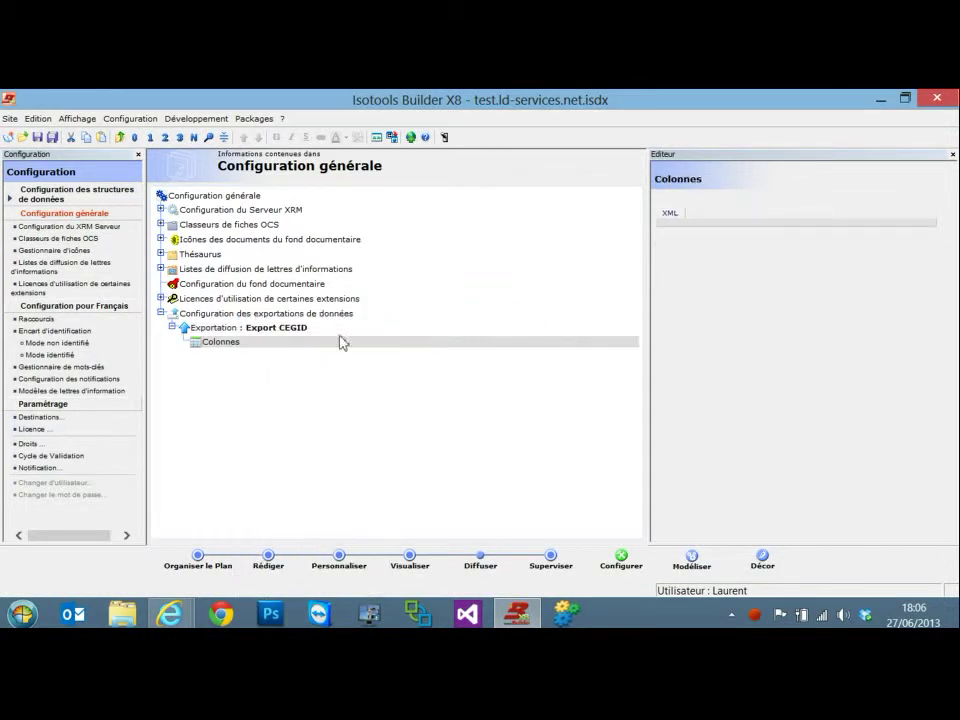
pyautogui.rightClick(227, 345)
pyautogui.moveTo(308, 333)
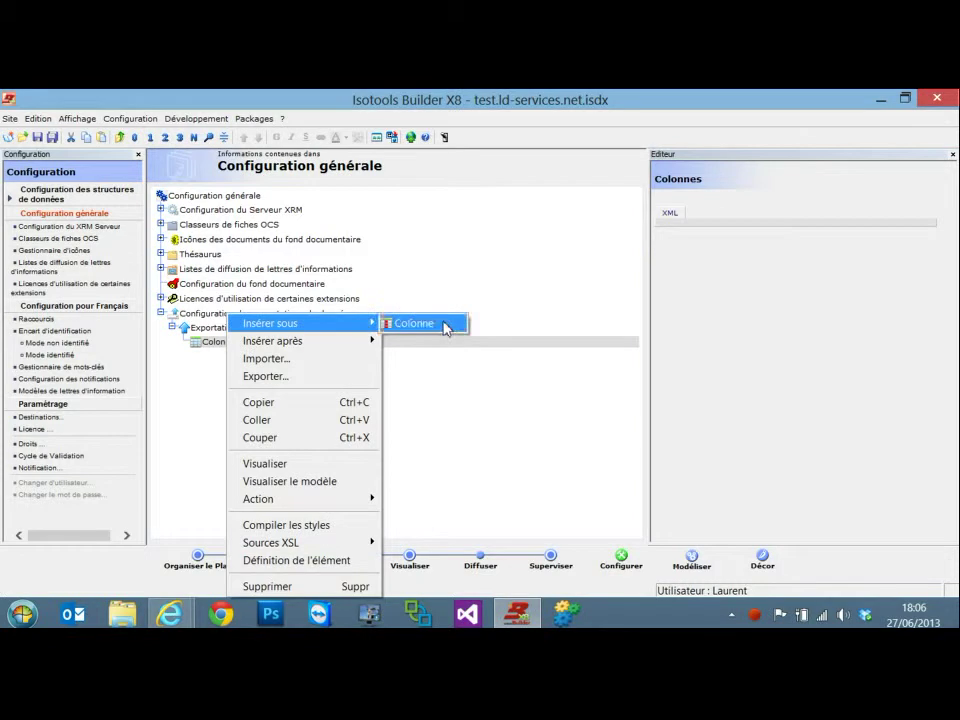
pyautogui.click(405, 323)
pyautogui.click(789, 210)
pyautogui.write('Date')
# Add a second column labelled "Intitulé" under Colonnes
pyautogui.rightClick(215, 341)
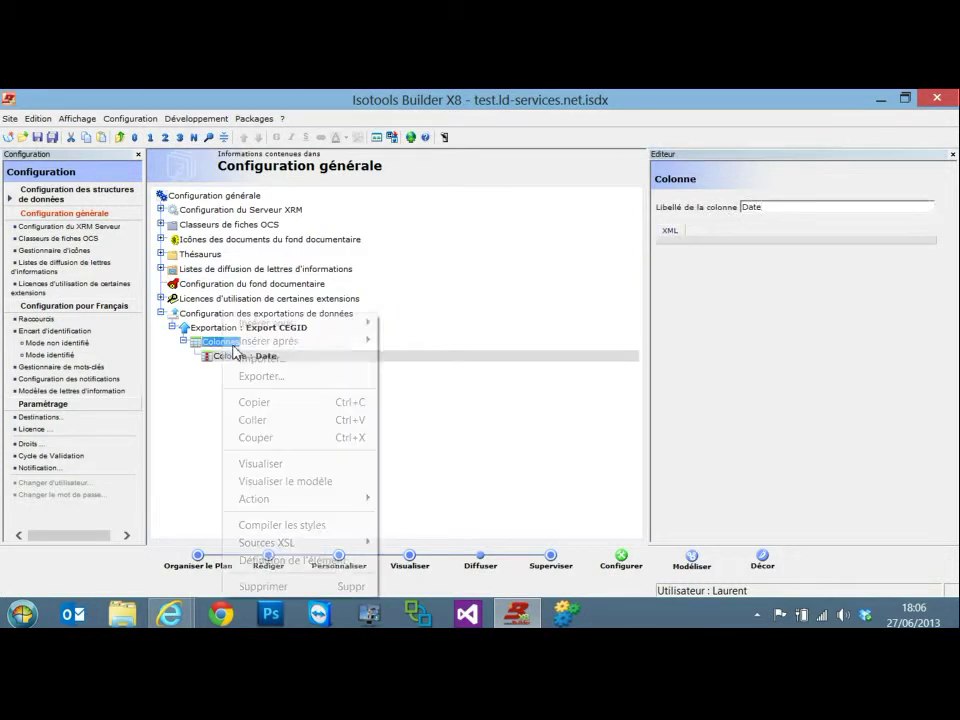
pyautogui.moveTo(319, 324)
pyautogui.click(440, 320)
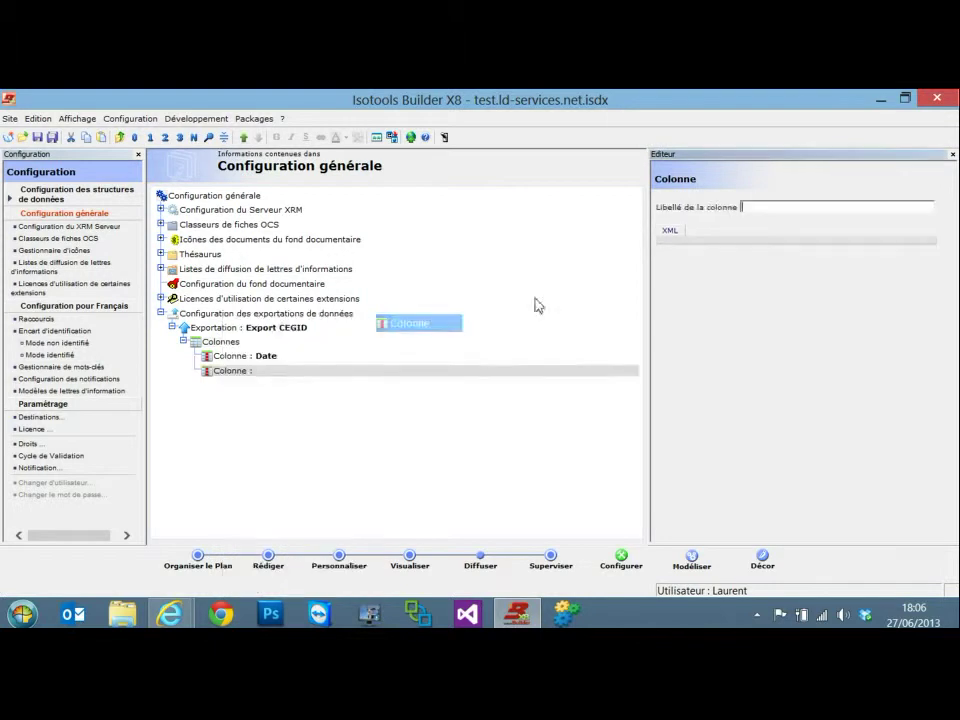
pyautogui.click(755, 208)
pyautogui.write('Intitulé')
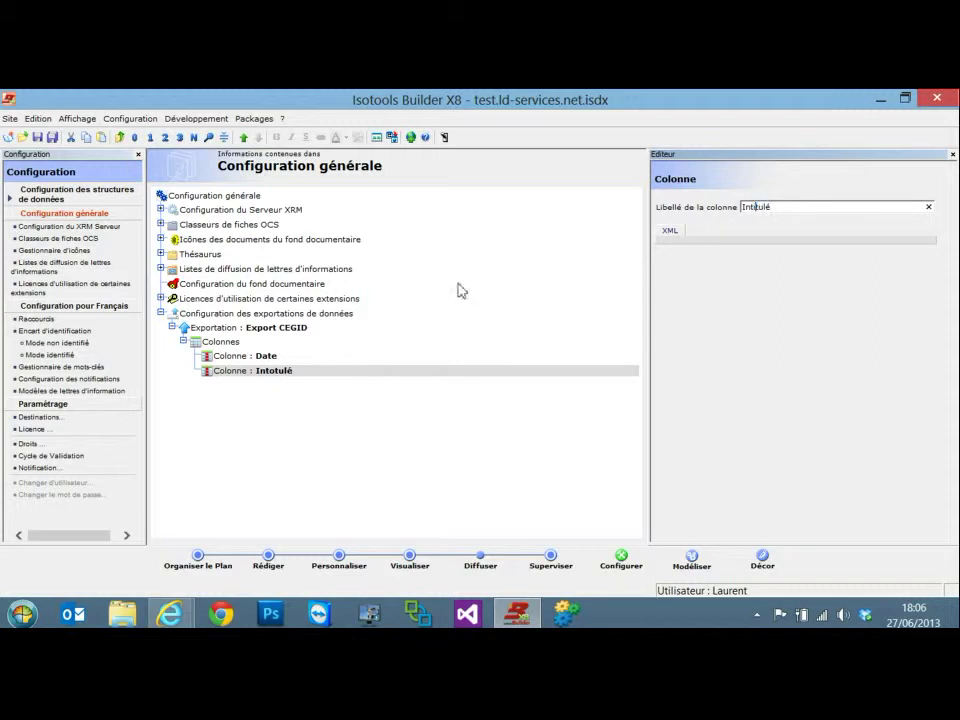
pyautogui.click(185, 345)
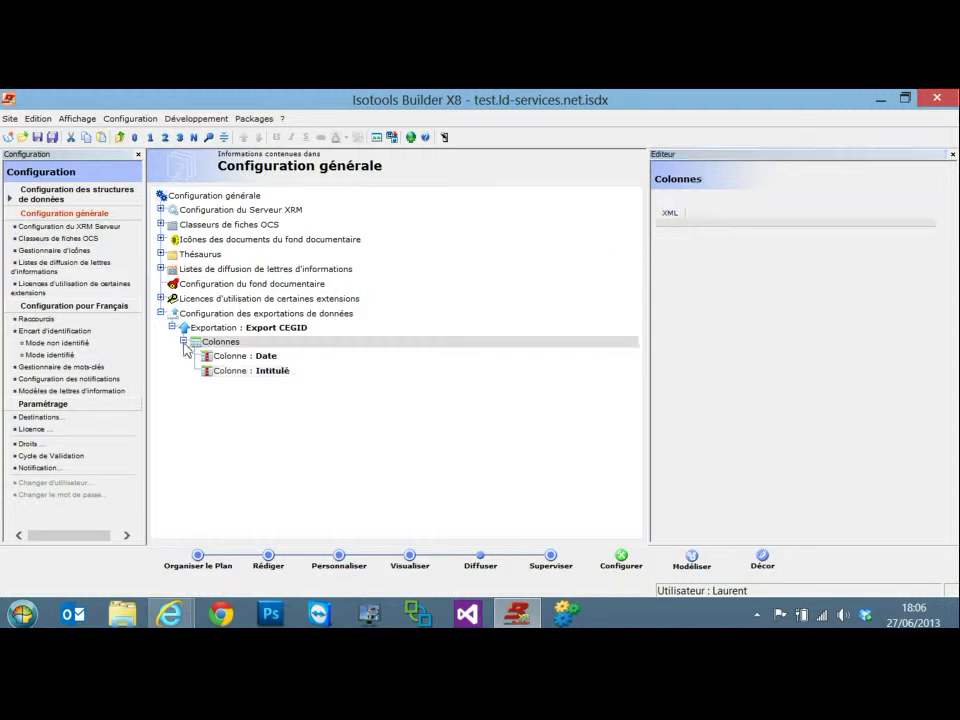
# Insert a Source pour l'exportation under the Export CEGID exportation, with Classeur OCS as its source type
pyautogui.rightClick(238, 327)
pyautogui.moveTo(306, 324)
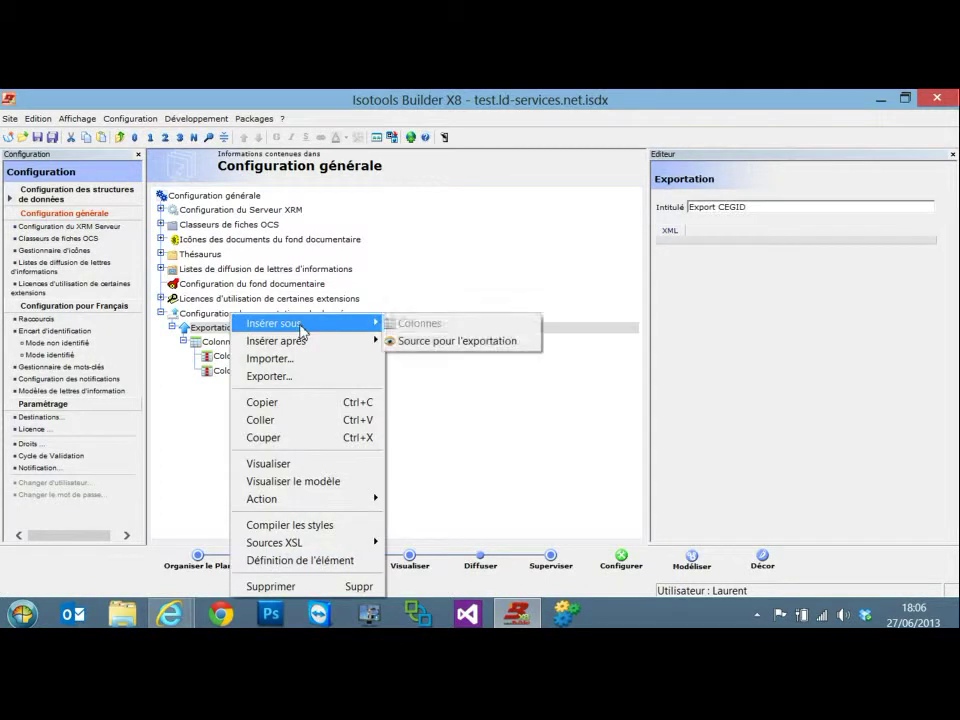
pyautogui.click(478, 341)
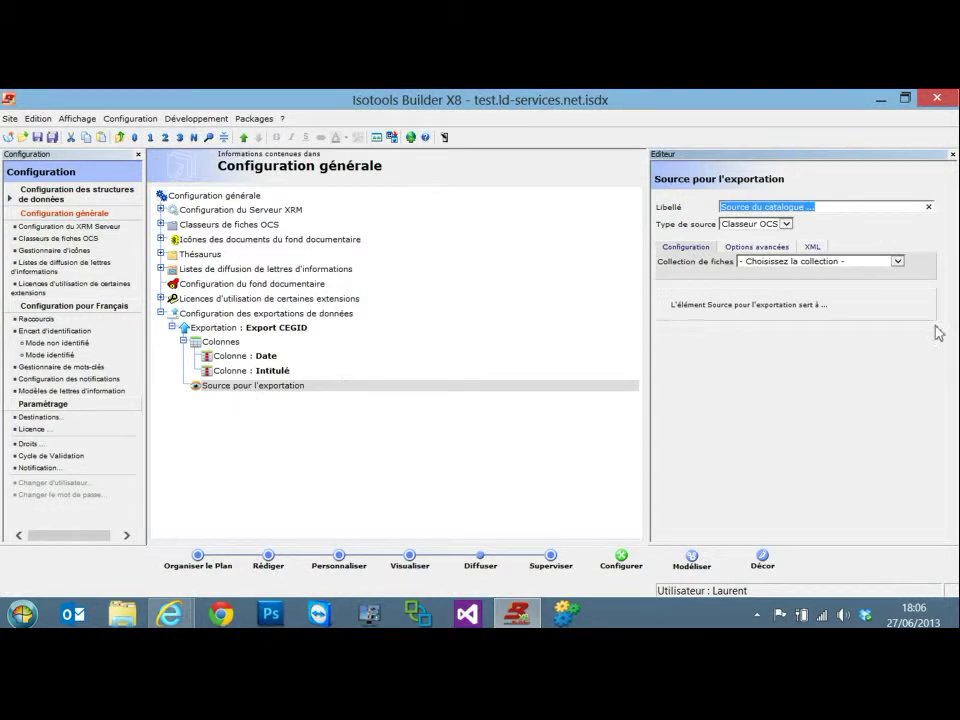
pyautogui.click(786, 224)
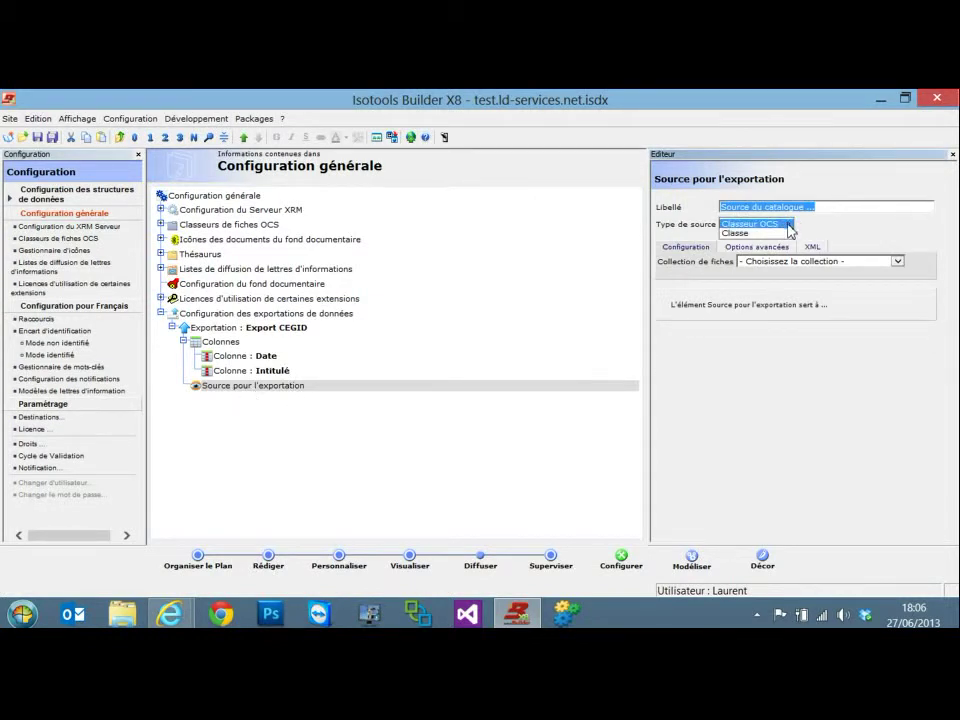
pyautogui.click(788, 224)
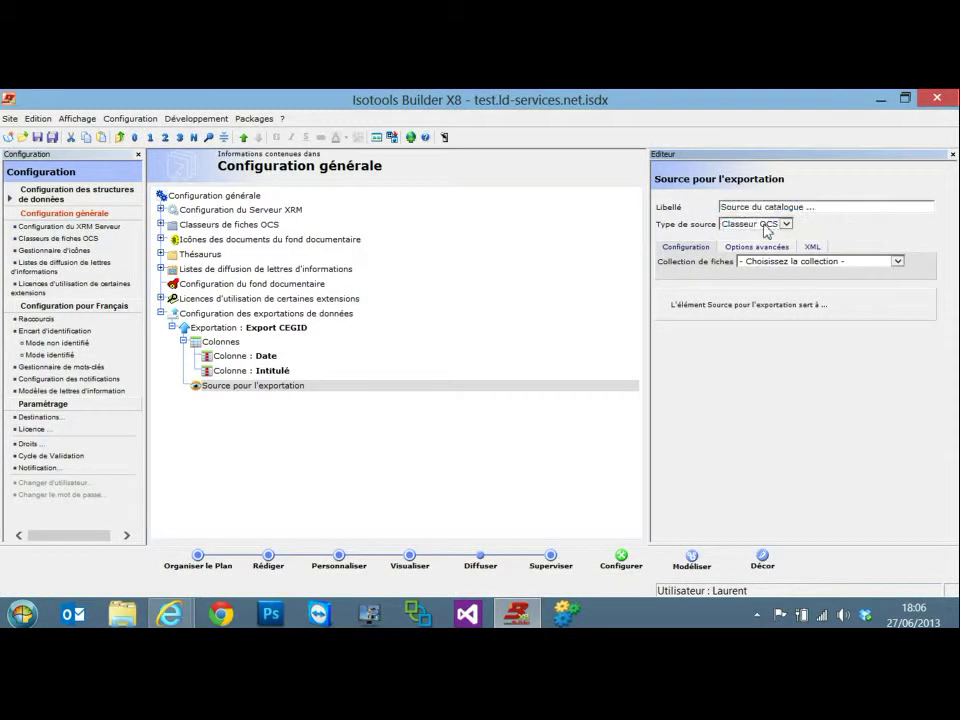
# Set the export source's card collection to Classeur 'Agenda' and its label to "Agenda du site"
pyautogui.click(898, 261)
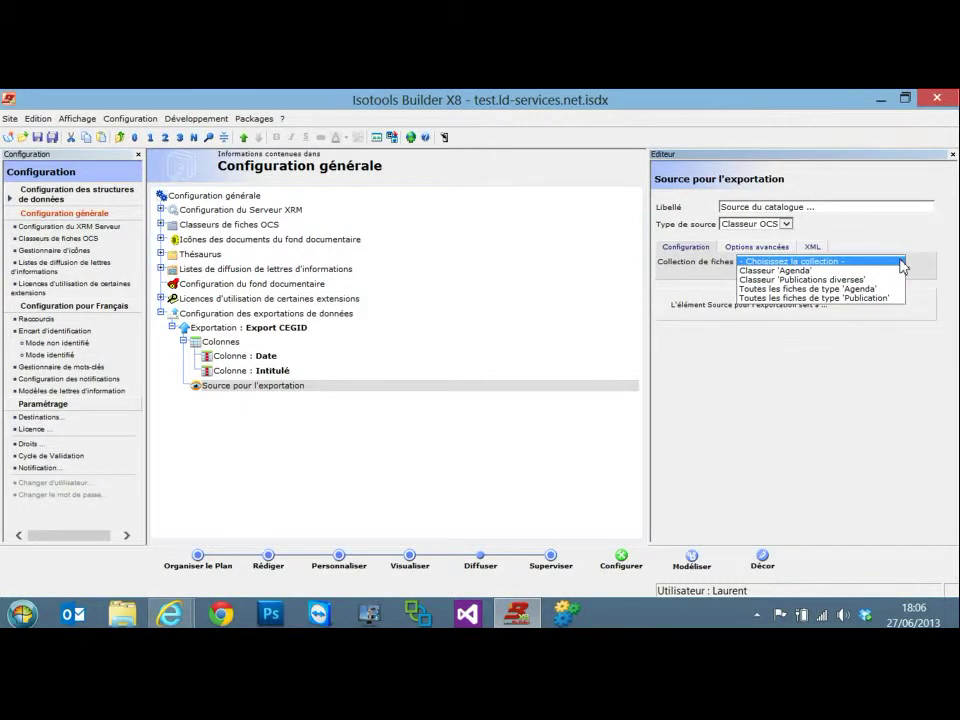
pyautogui.click(760, 271)
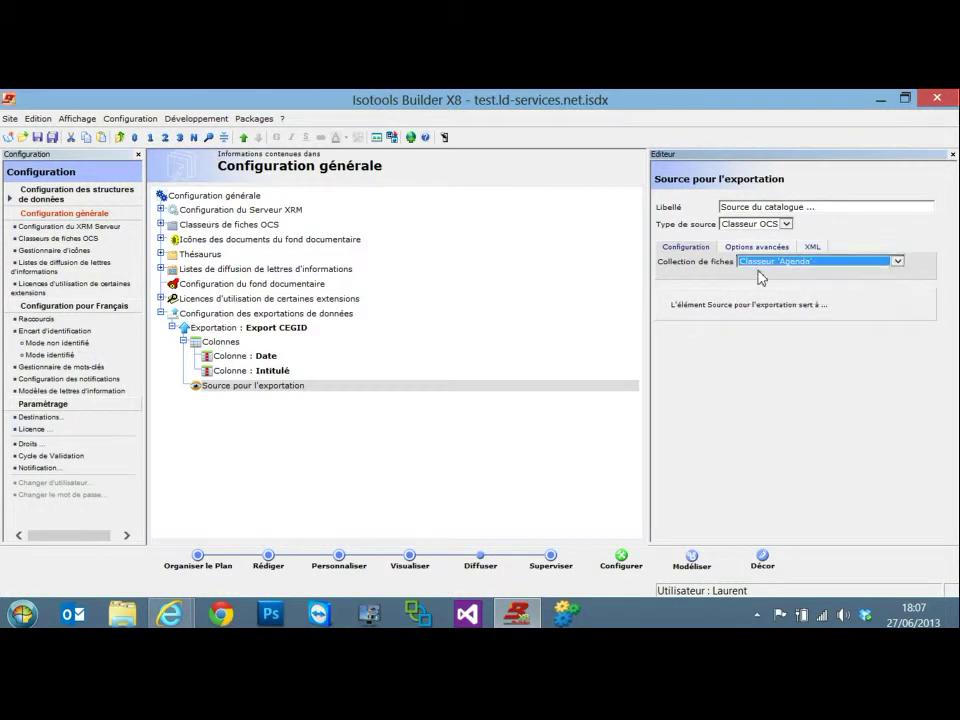
pyautogui.click(829, 209)
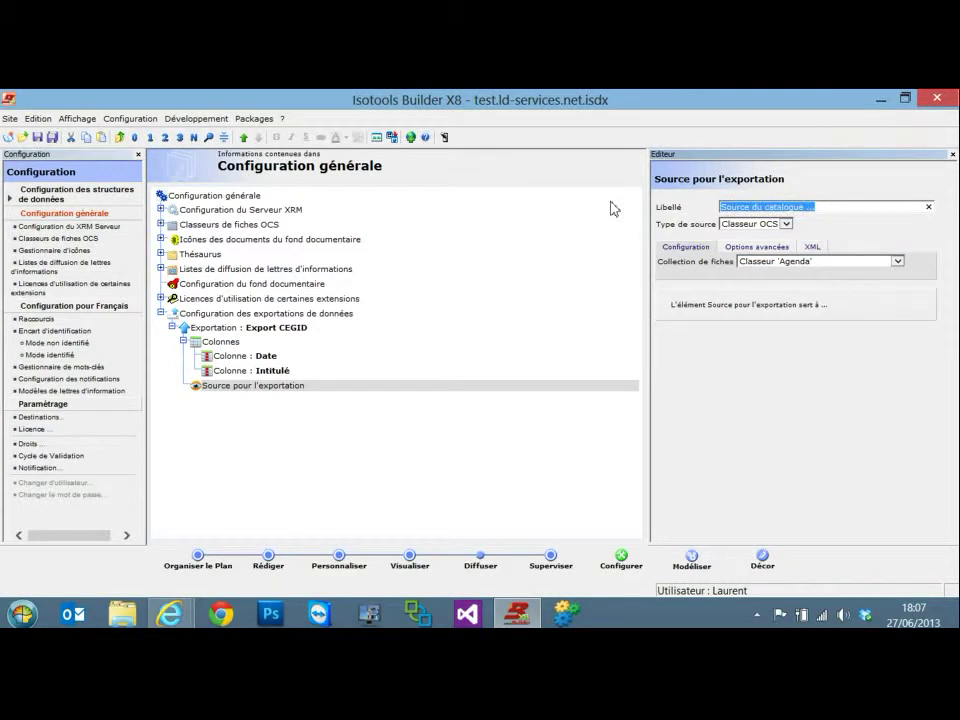
pyautogui.write('Agenda du site')
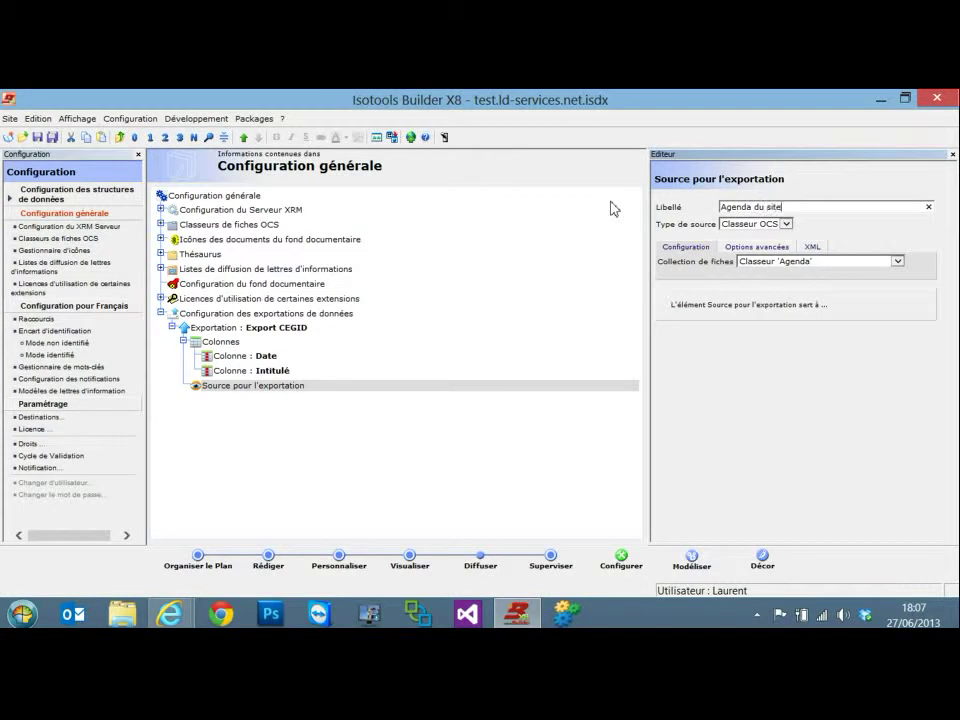
# Insert a source-to-export column association under the export source and assign it to the Date column
pyautogui.rightClick(274, 393)
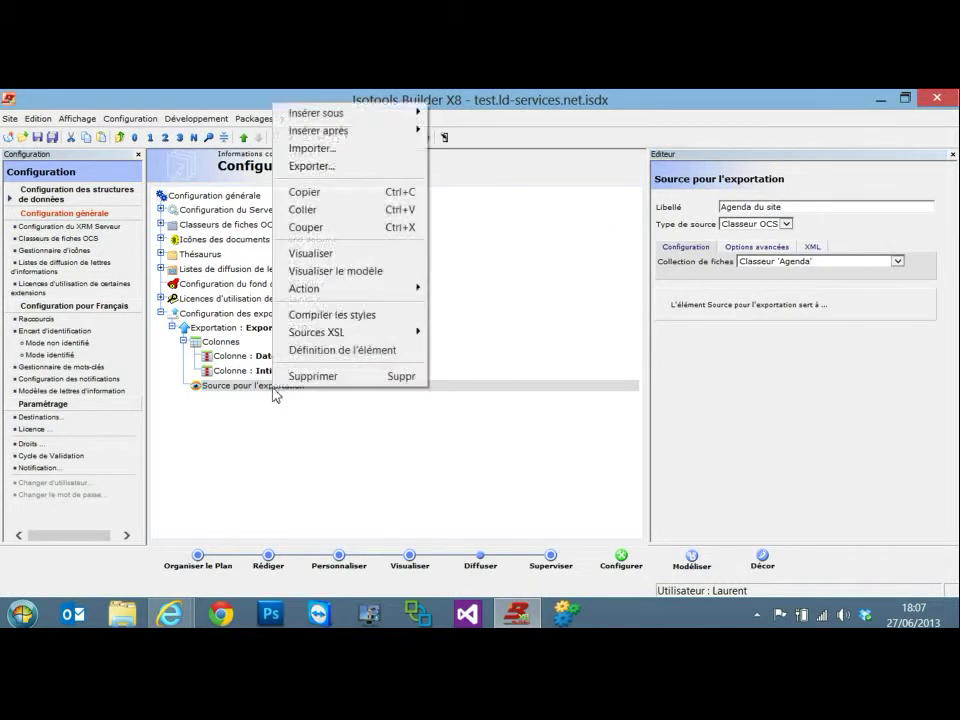
pyautogui.moveTo(364, 113)
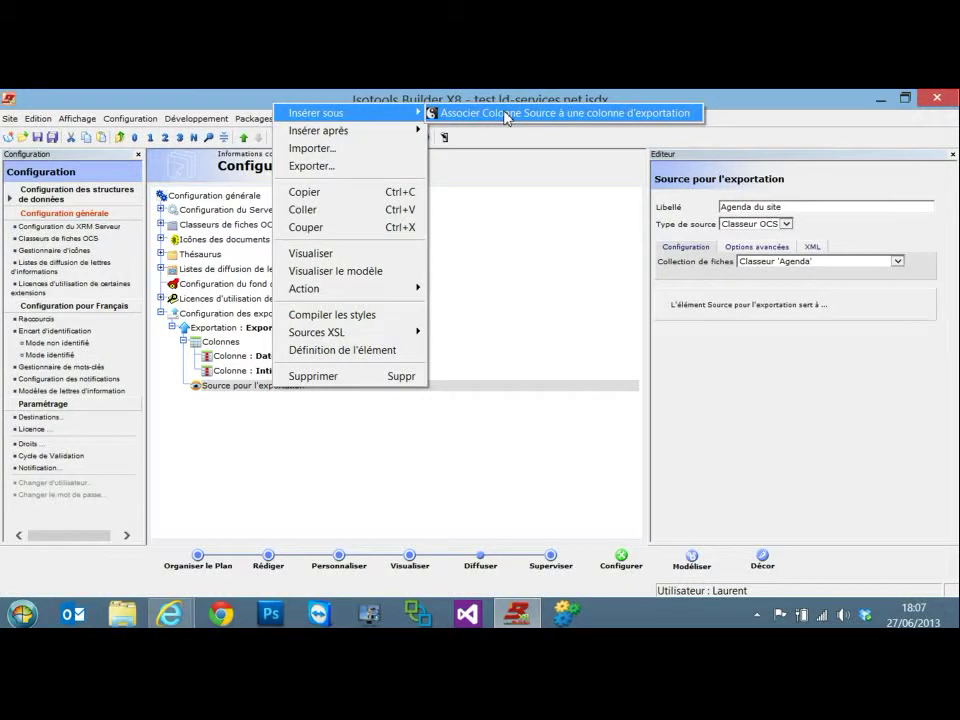
pyautogui.click(507, 118)
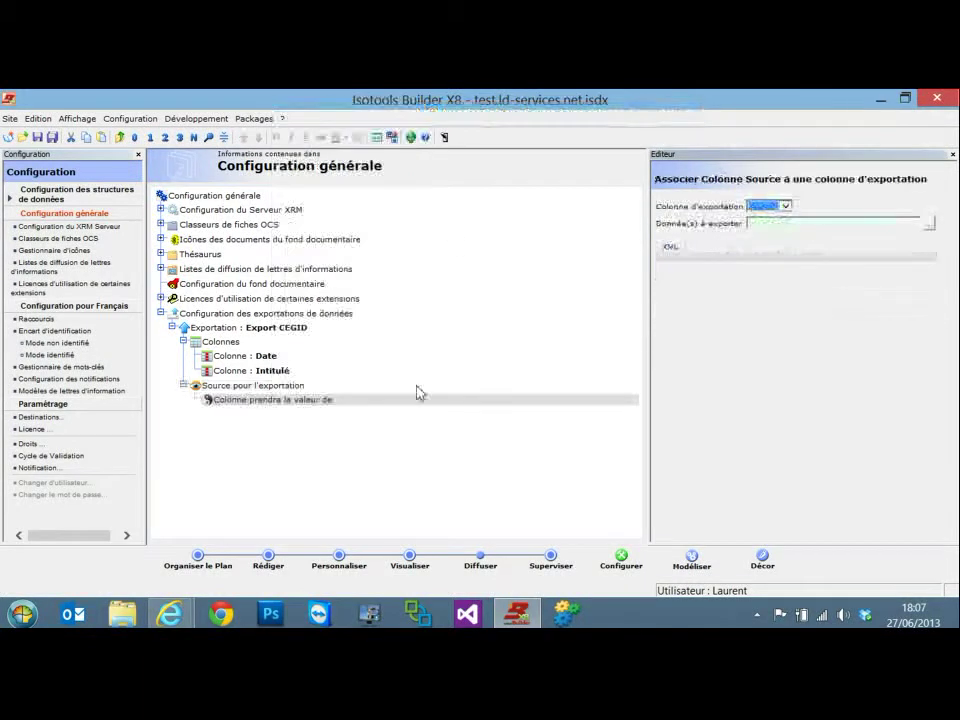
pyautogui.click(785, 206)
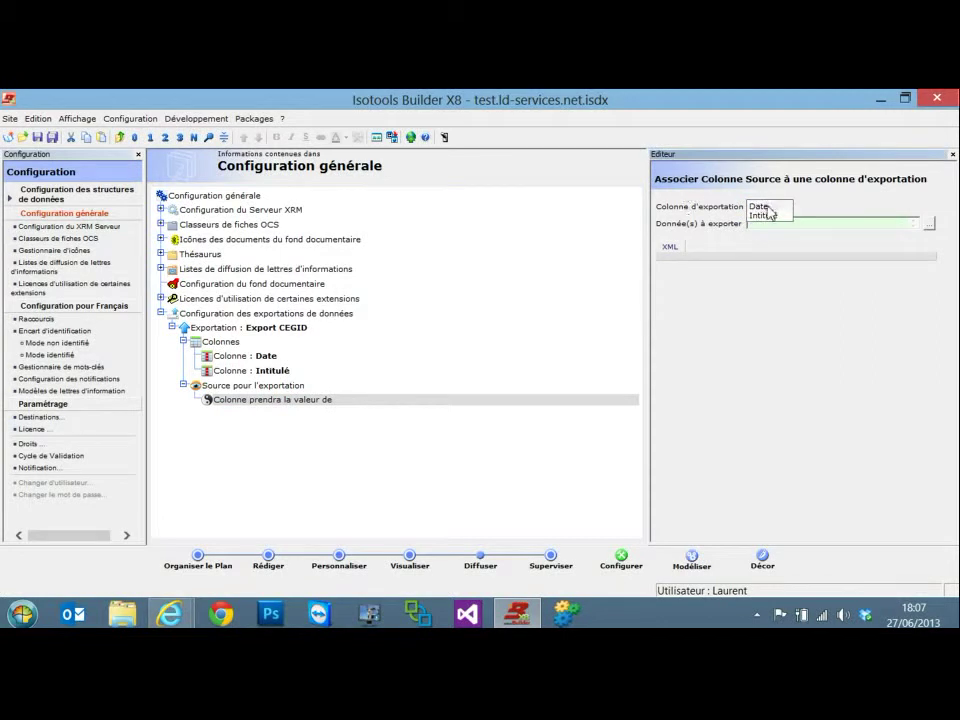
pyautogui.click(758, 206)
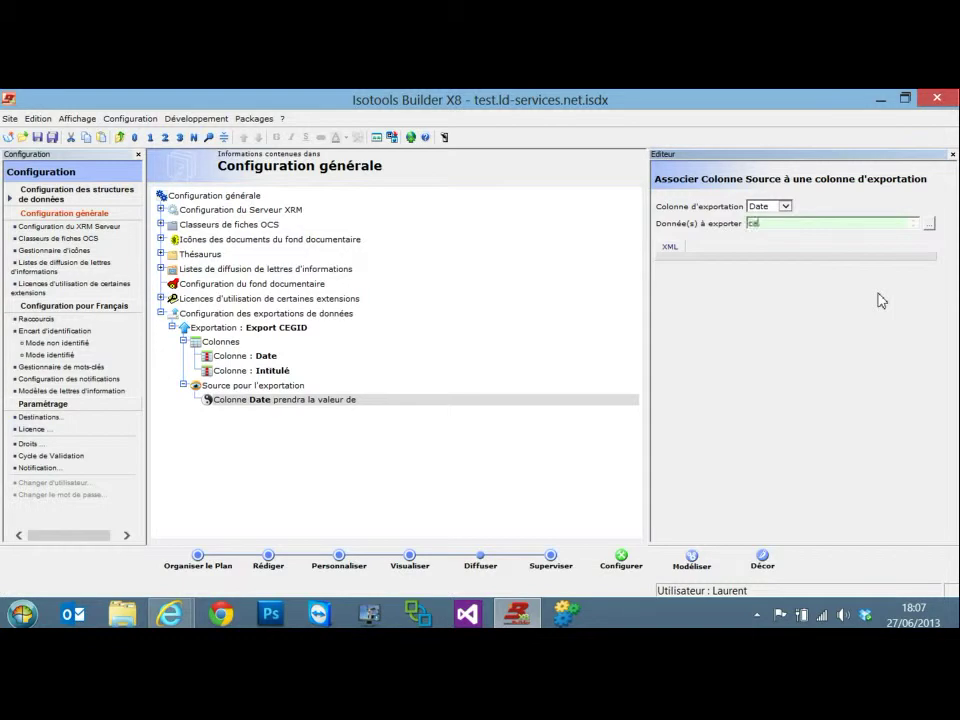
# Set the data exported to the Date column to card.ocsModificationDate.format('date')
pyautogui.write('card.')
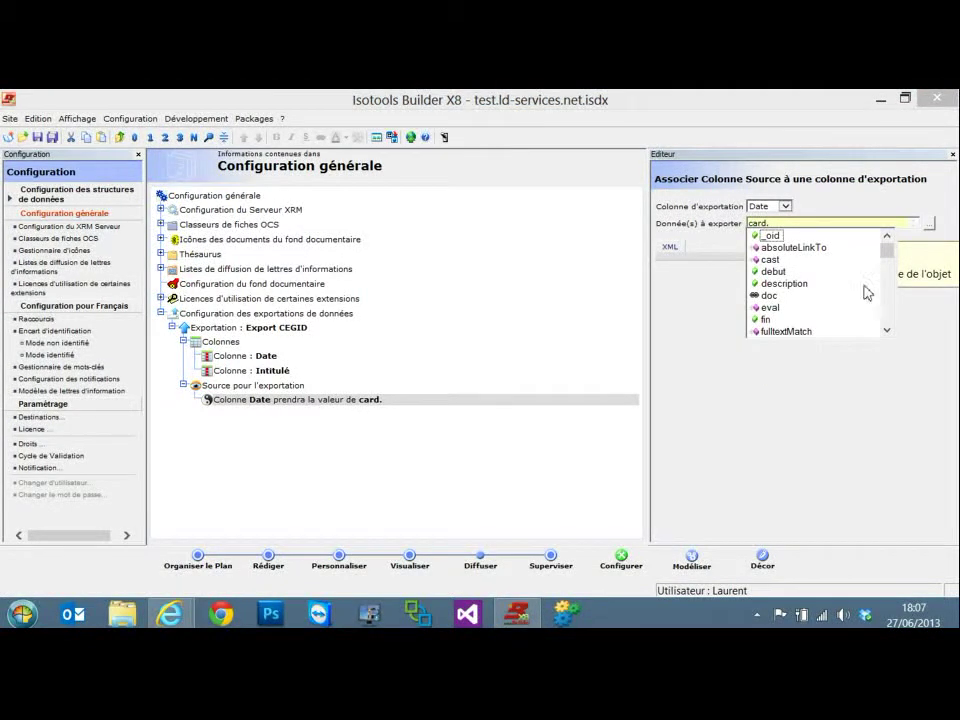
pyautogui.click(811, 224)
pyautogui.write('ocsMoi')
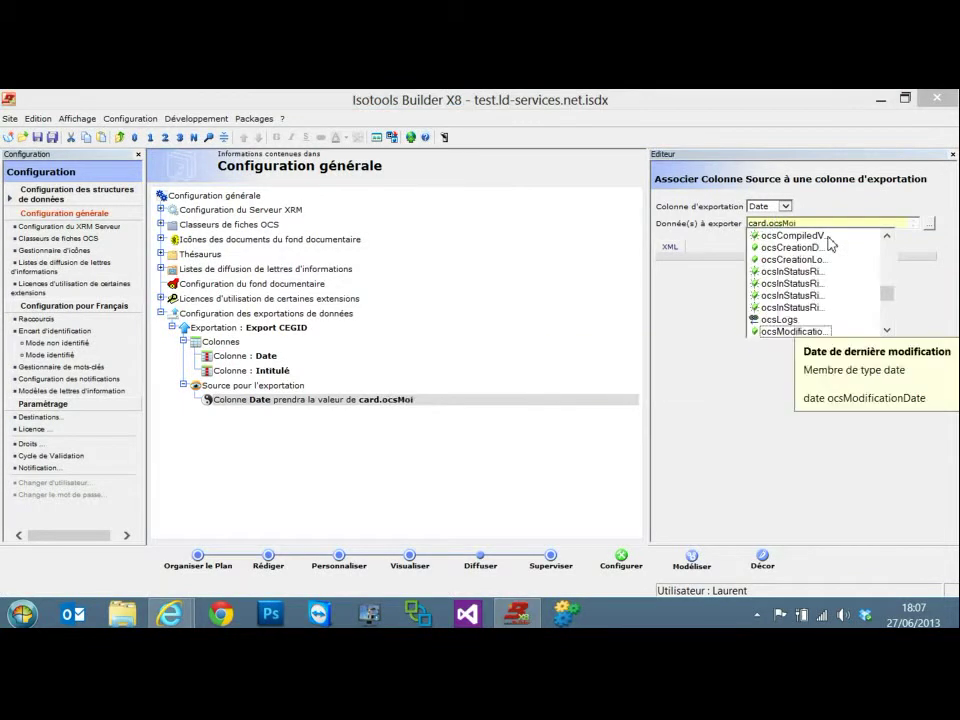
pyautogui.press('Return')
pyautogui.write('.forat')
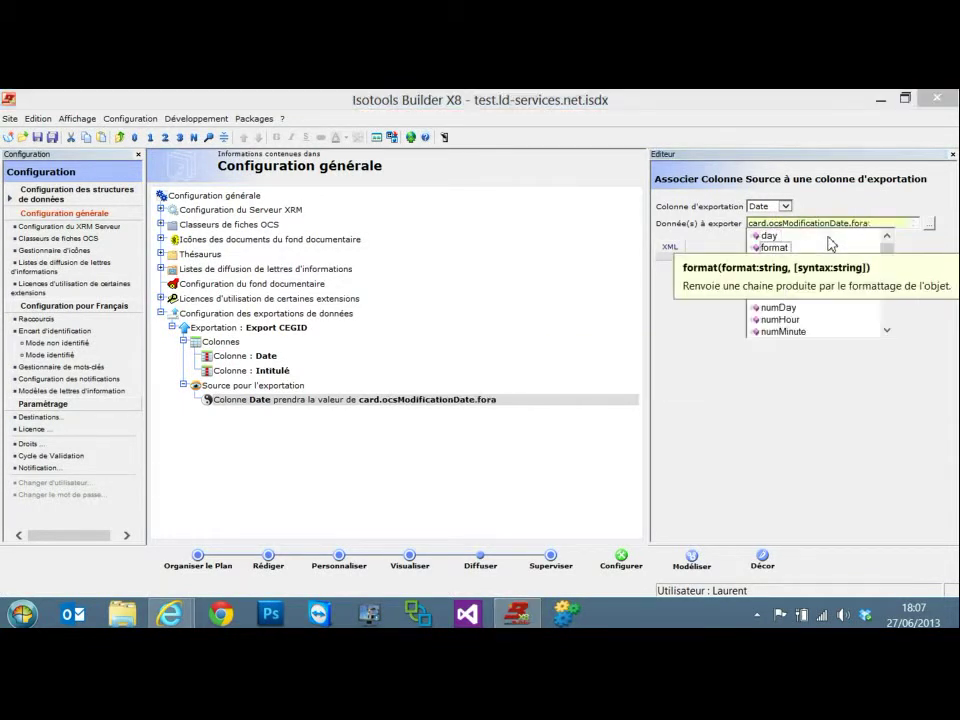
pyautogui.press('Return')
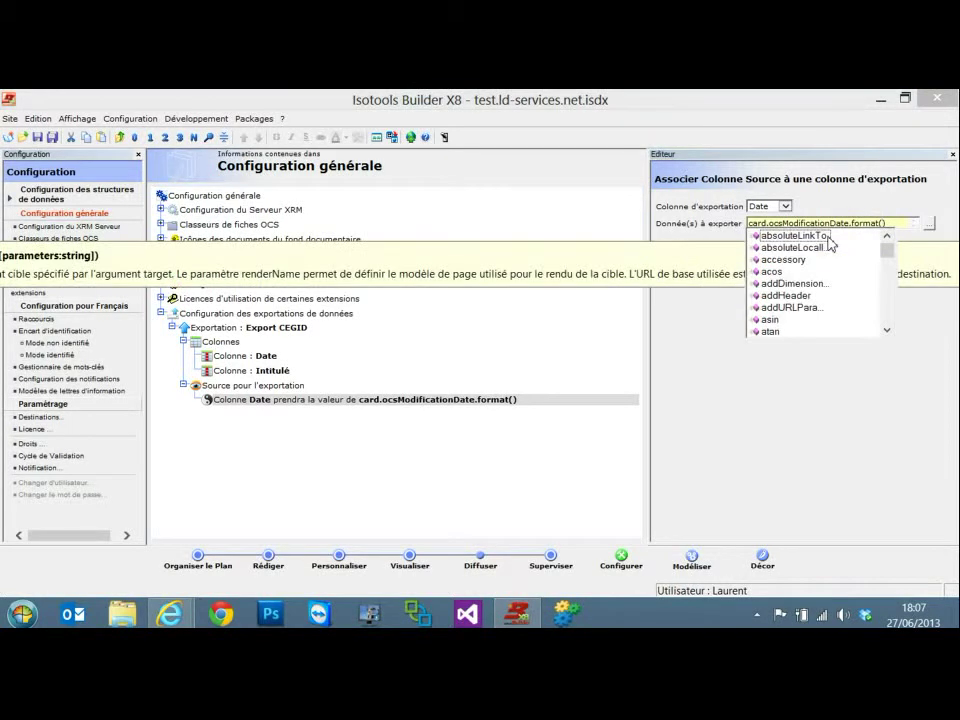
pyautogui.write("'")
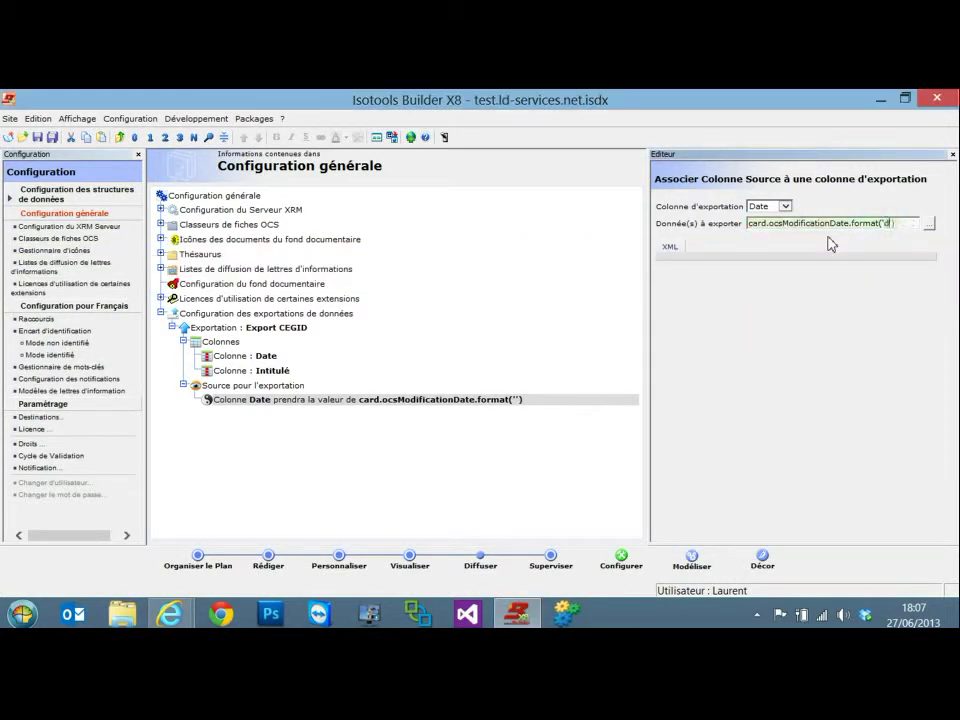
pyautogui.write('date')
# Insert a second column association under the export source and assign it to the Intitulé column
pyautogui.click(233, 390)
pyautogui.rightClick(233, 390)
pyautogui.moveTo(370, 112)
pyautogui.click(456, 113)
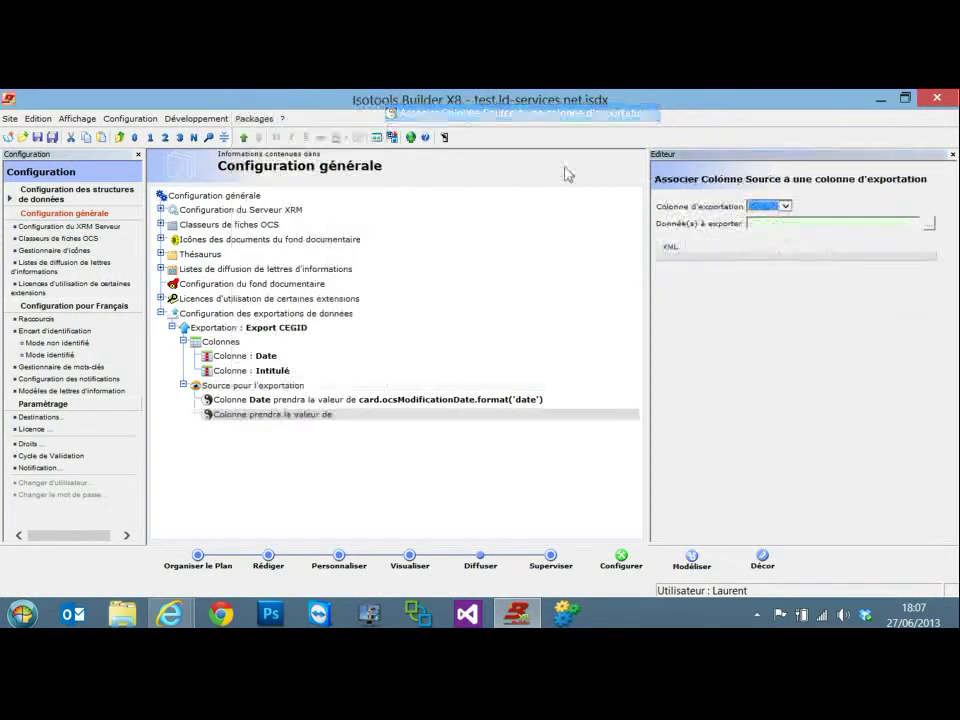
pyautogui.click(786, 206)
pyautogui.click(763, 215)
# Set the data exported to the Intitulé column to card.intitule
pyautogui.click(812, 222)
pyautogui.write('card')
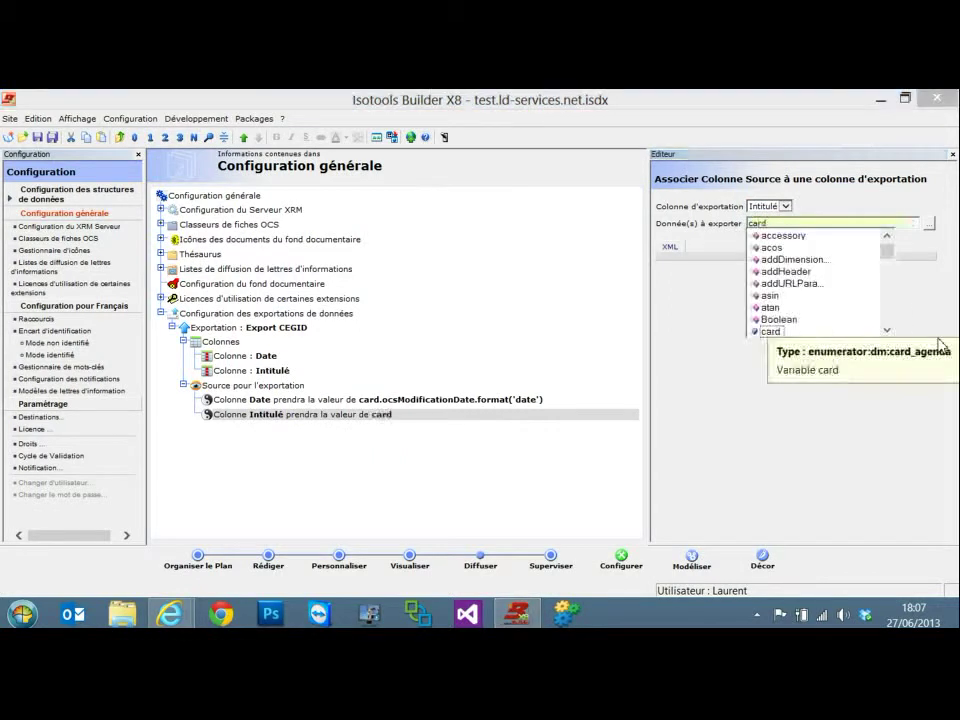
pyautogui.write('.in')
pyautogui.press('Return')
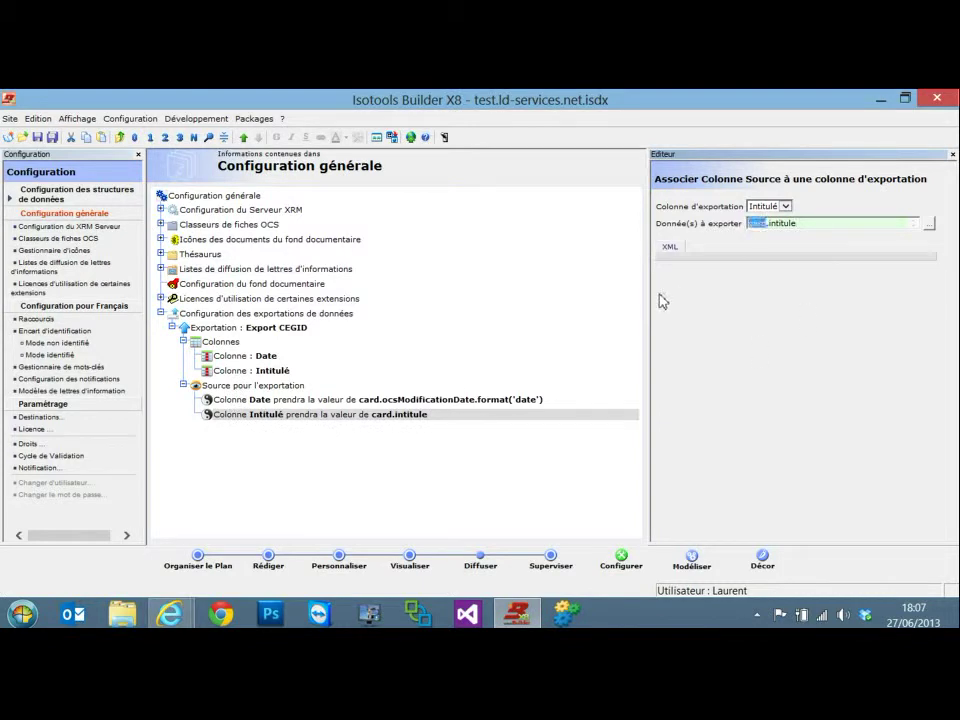
# Enable renaming of the enumeration variable in the export source's advanced options
pyautogui.click(412, 385)
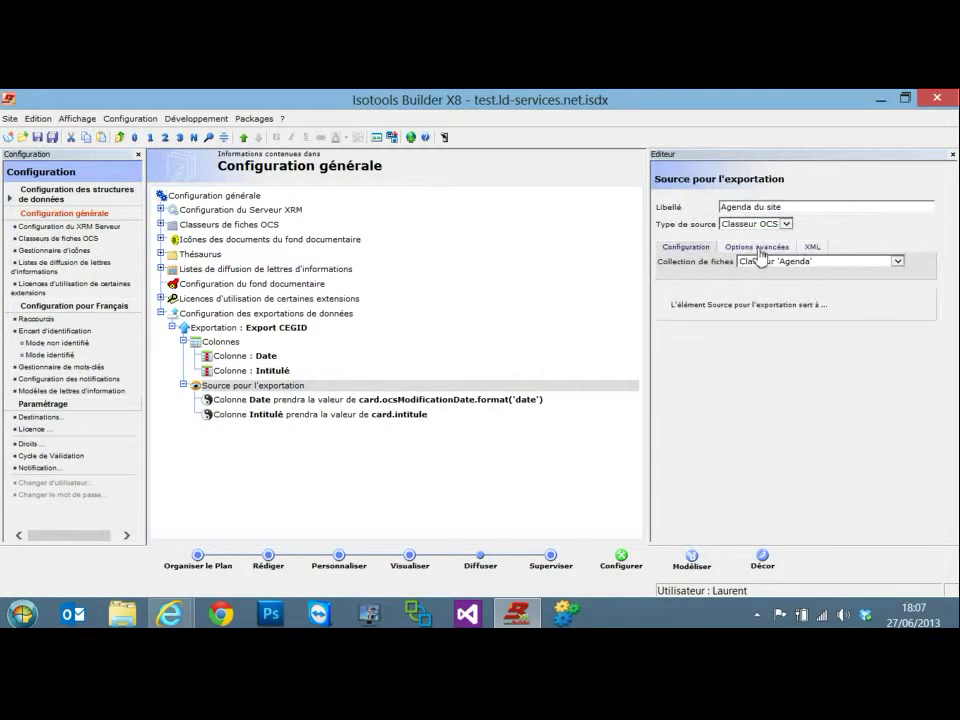
pyautogui.click(758, 248)
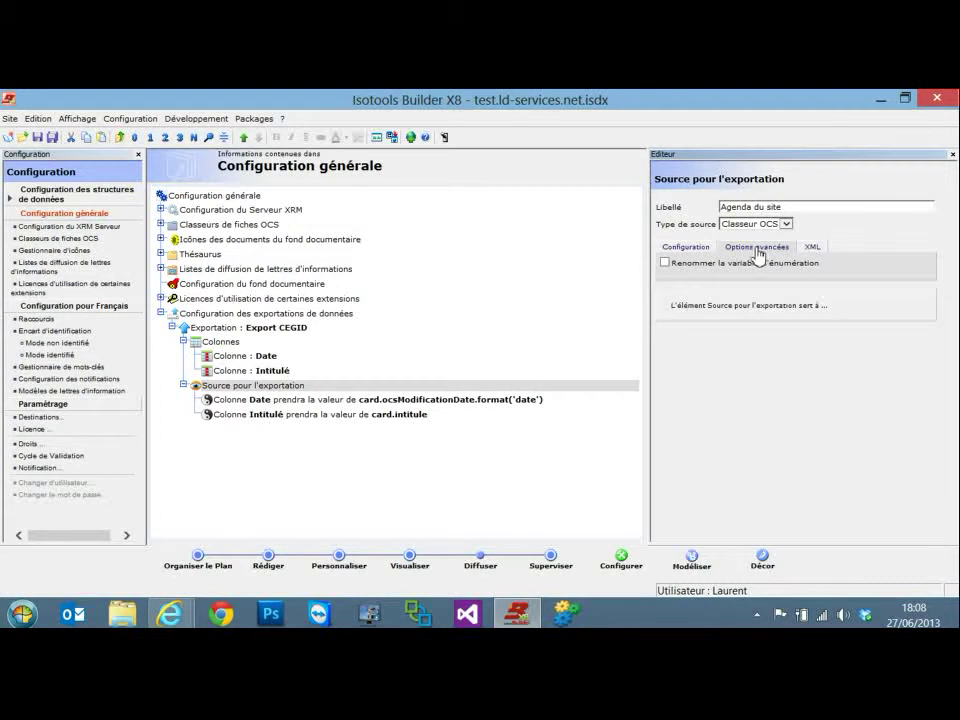
pyautogui.click(666, 263)
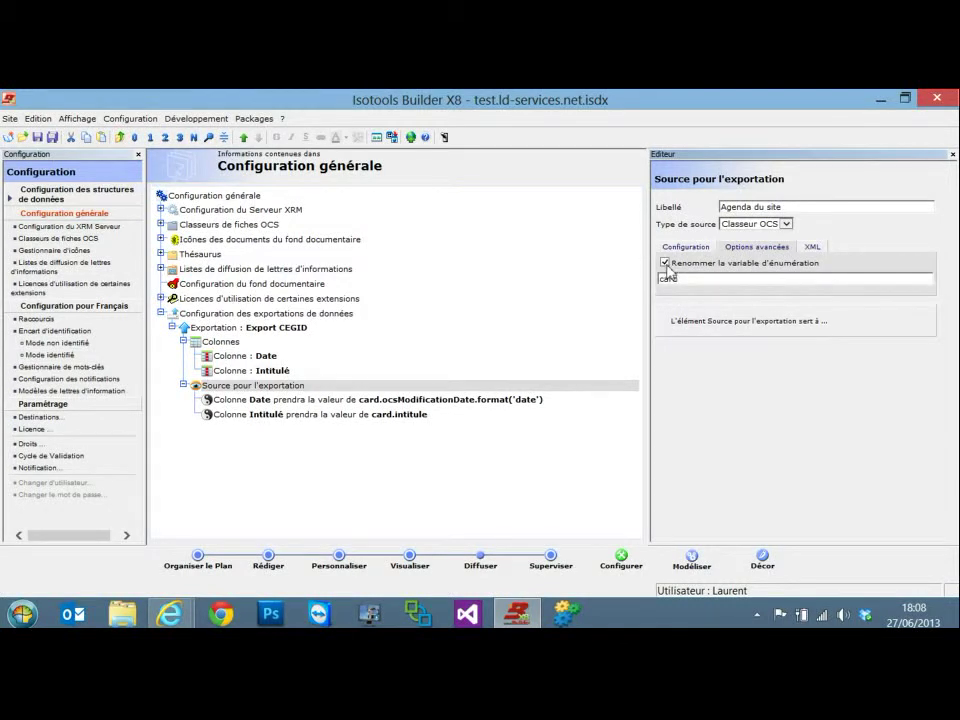
# Disable renaming of the enumeration variable for the Agenda du site export source and return to its configuration settings
pyautogui.click(666, 263)
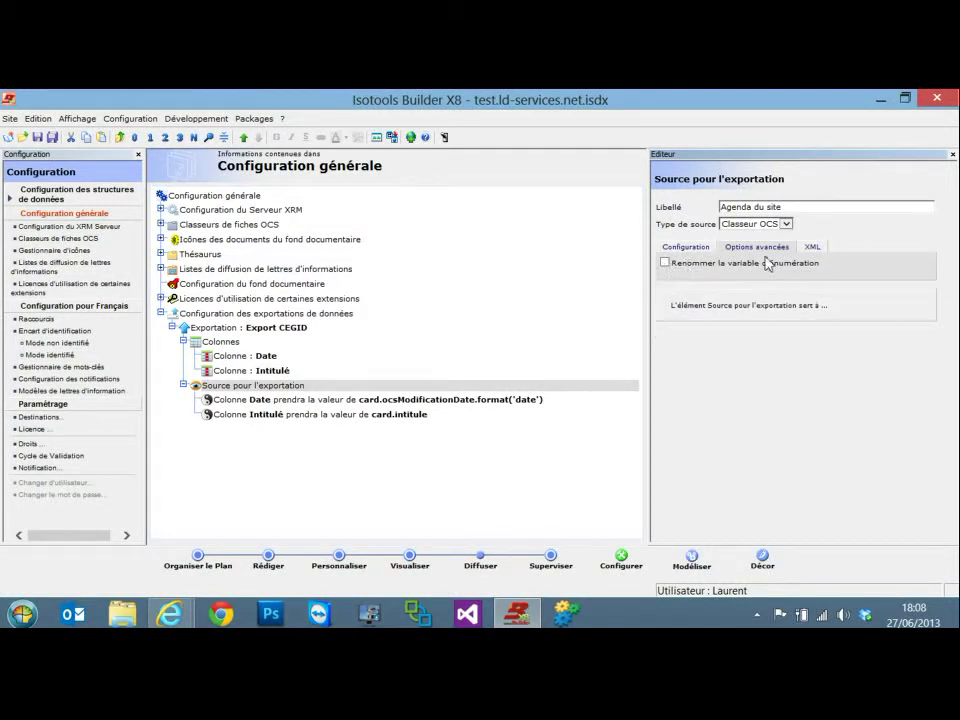
pyautogui.click(684, 249)
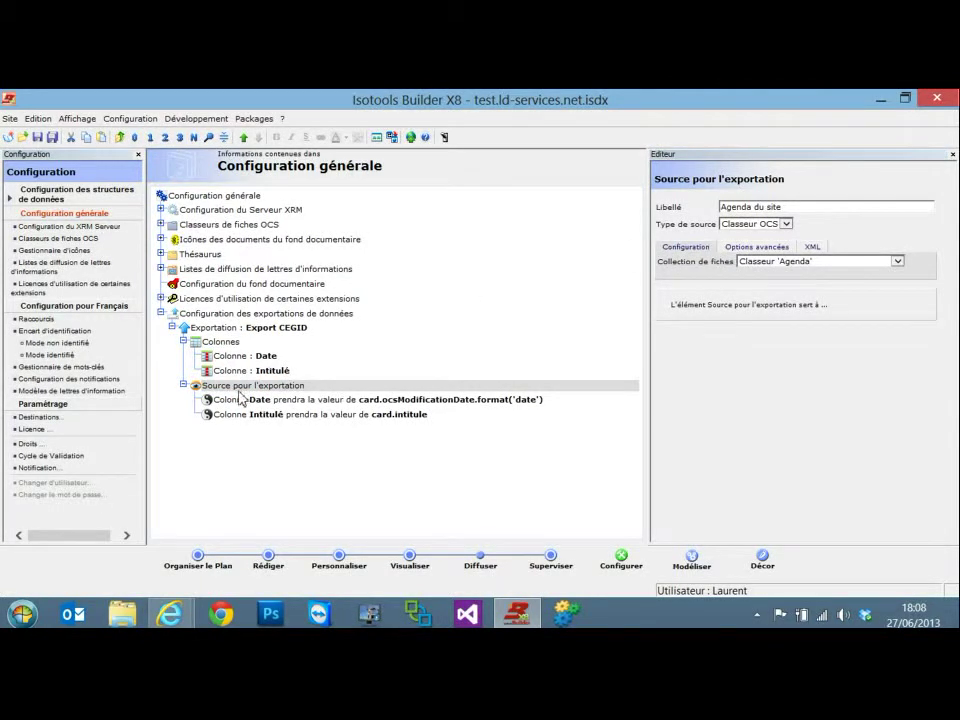
# Insert a second export source under the Export CEGID exportation and set its source type to Classe
pyautogui.click(231, 329)
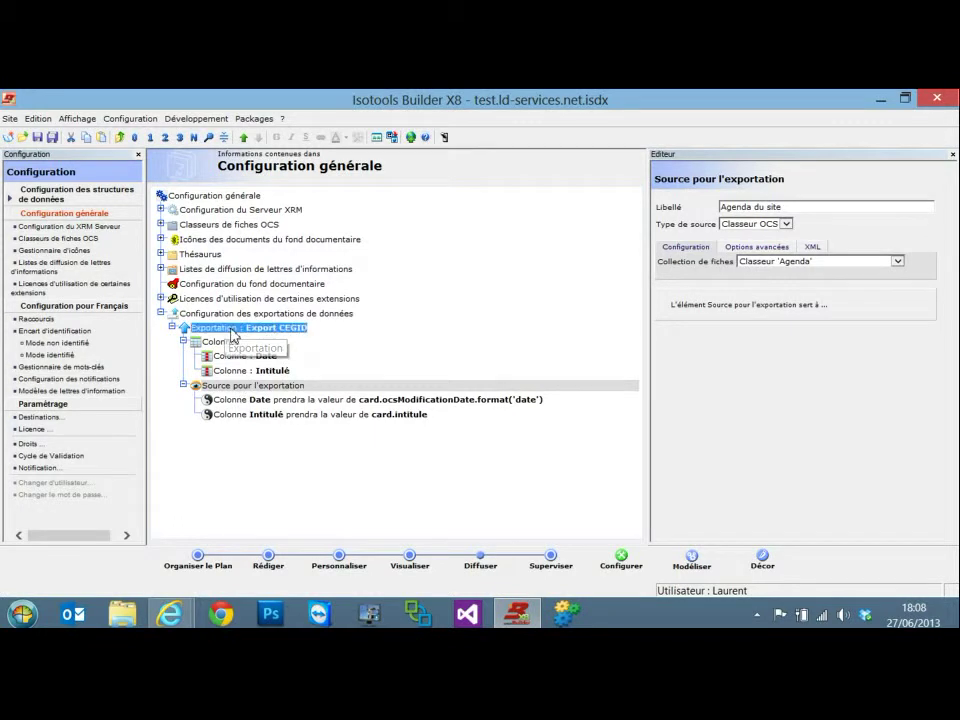
pyautogui.rightClick(231, 333)
pyautogui.moveTo(306, 336)
pyautogui.click(447, 342)
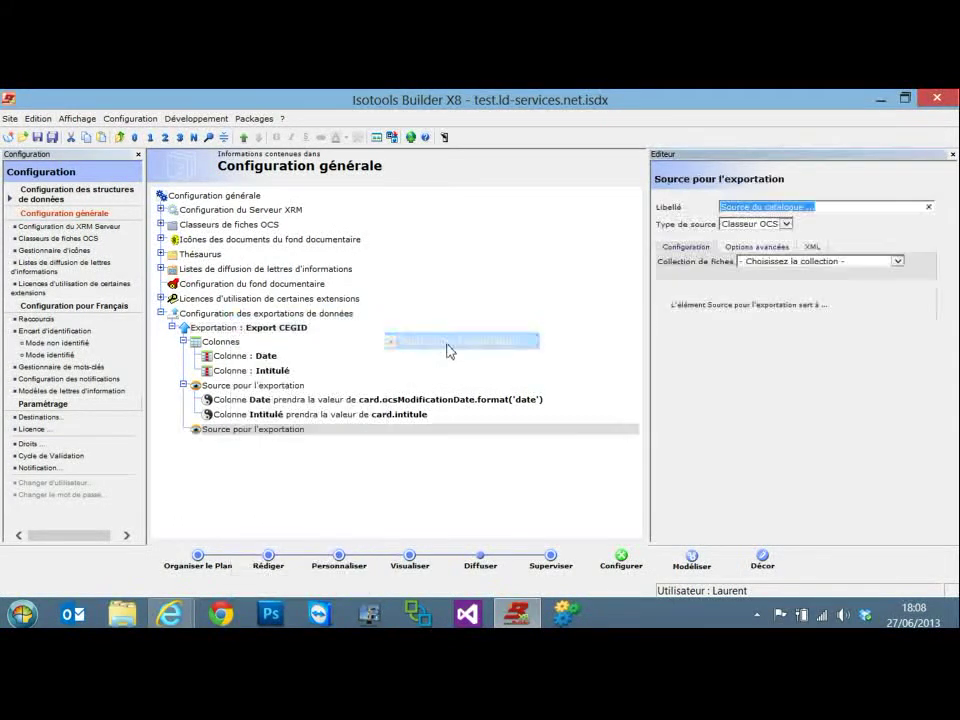
pyautogui.click(785, 225)
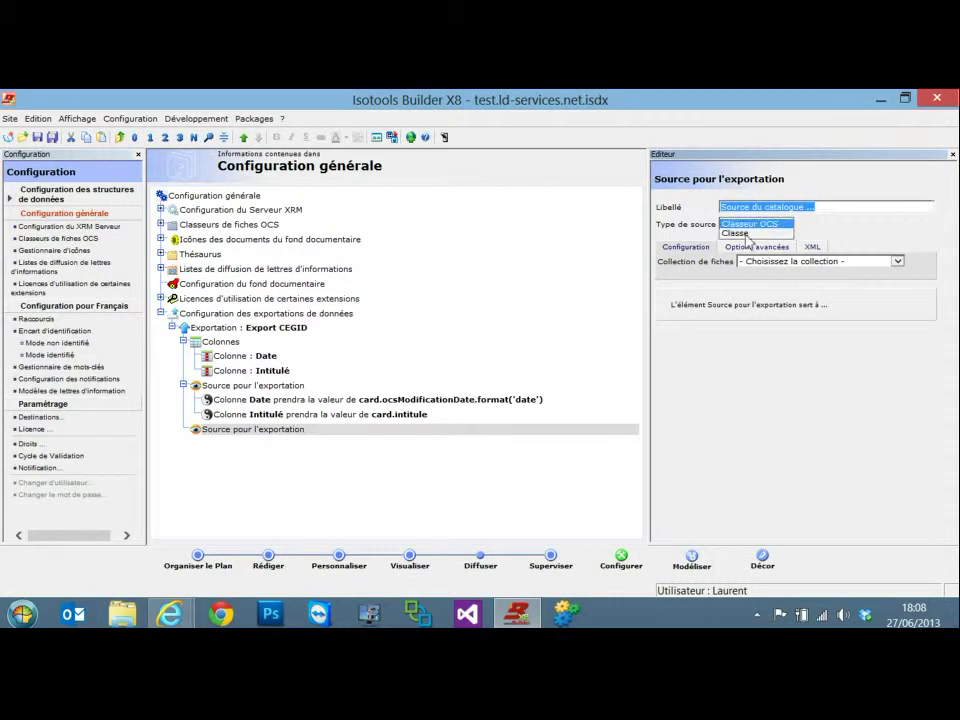
pyautogui.click(765, 233)
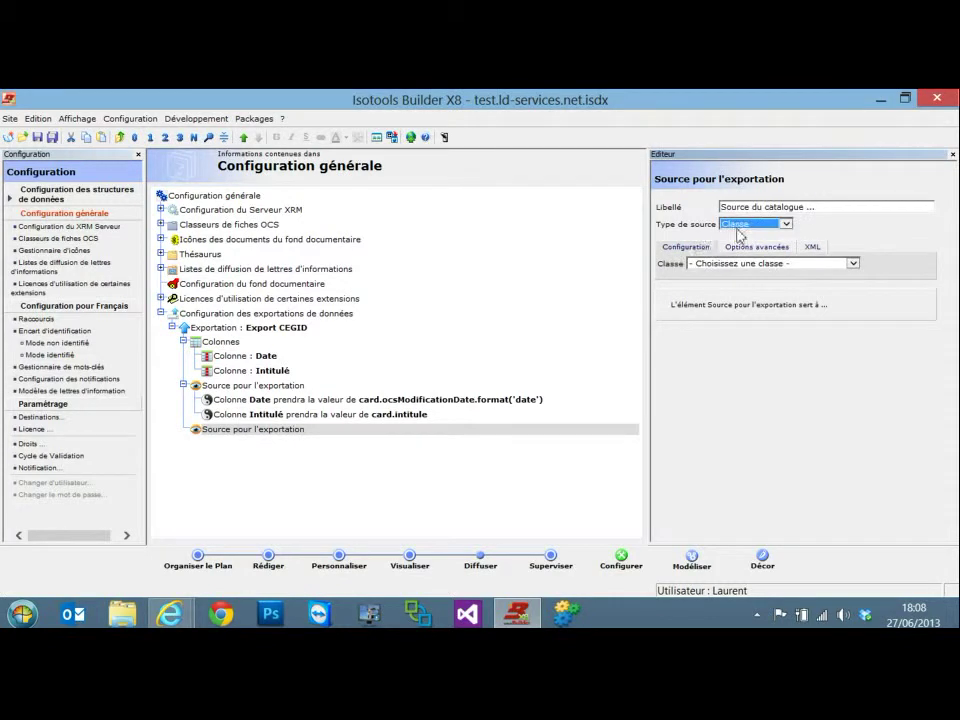
# Assign the class dm:card_publication to the new export source and label it "Toutes les publications"
pyautogui.click(856, 264)
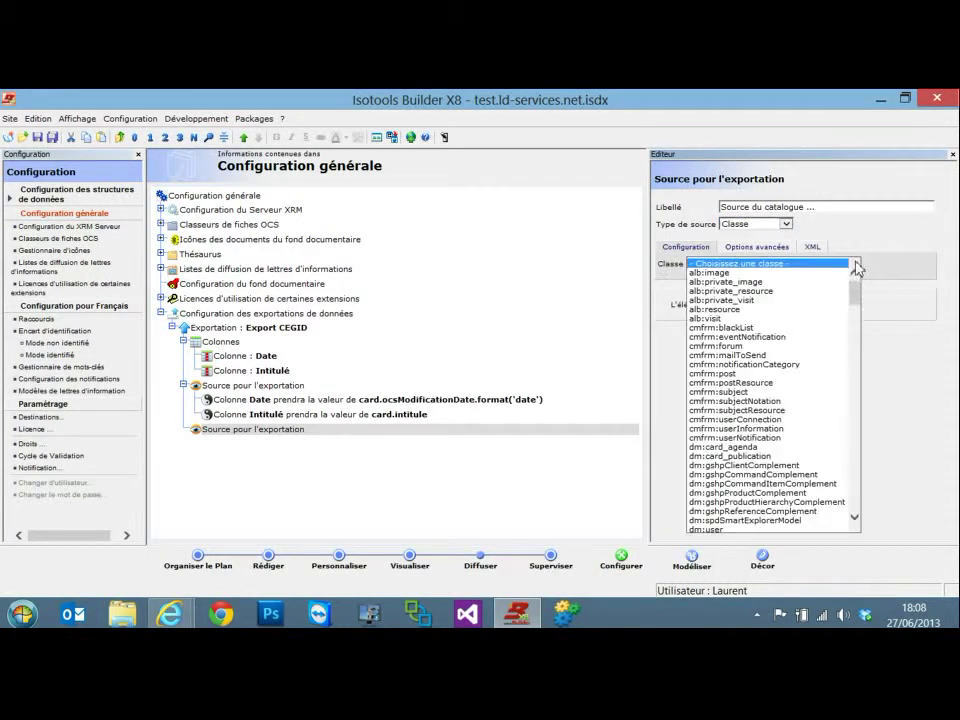
pyautogui.moveTo(857, 290); pyautogui.dragTo(810, 272)
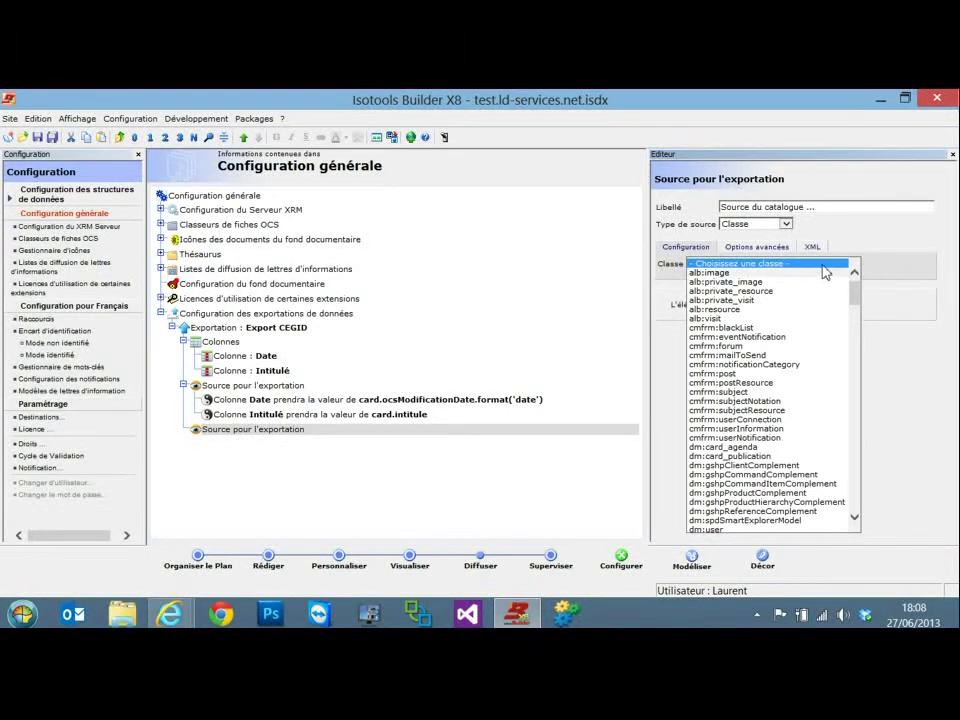
pyautogui.click(716, 463)
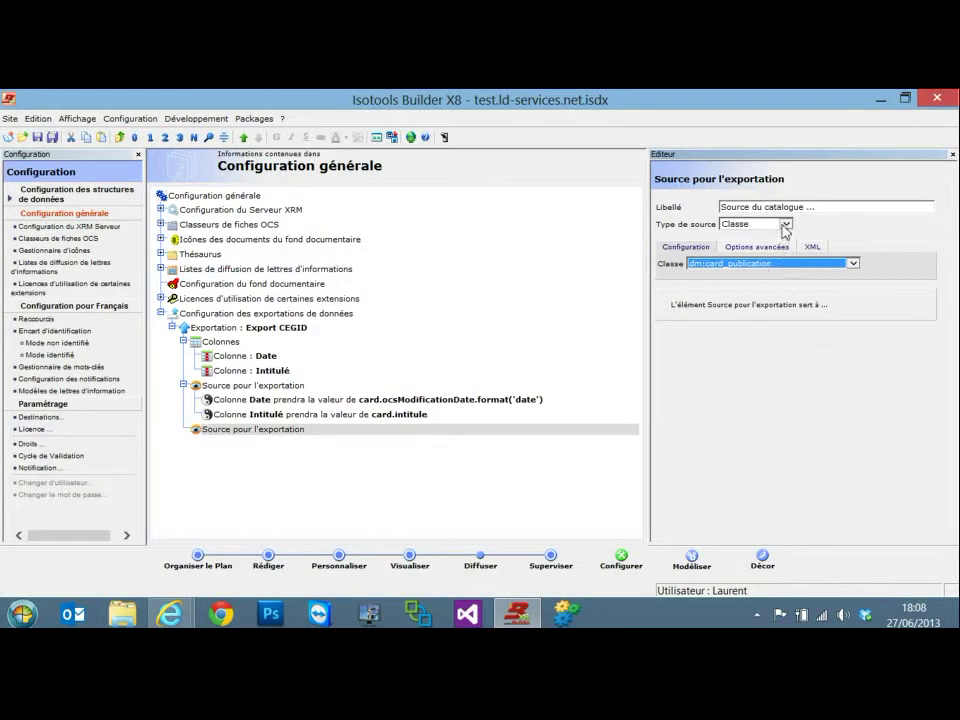
pyautogui.moveTo(831, 207); pyautogui.dragTo(698, 212)
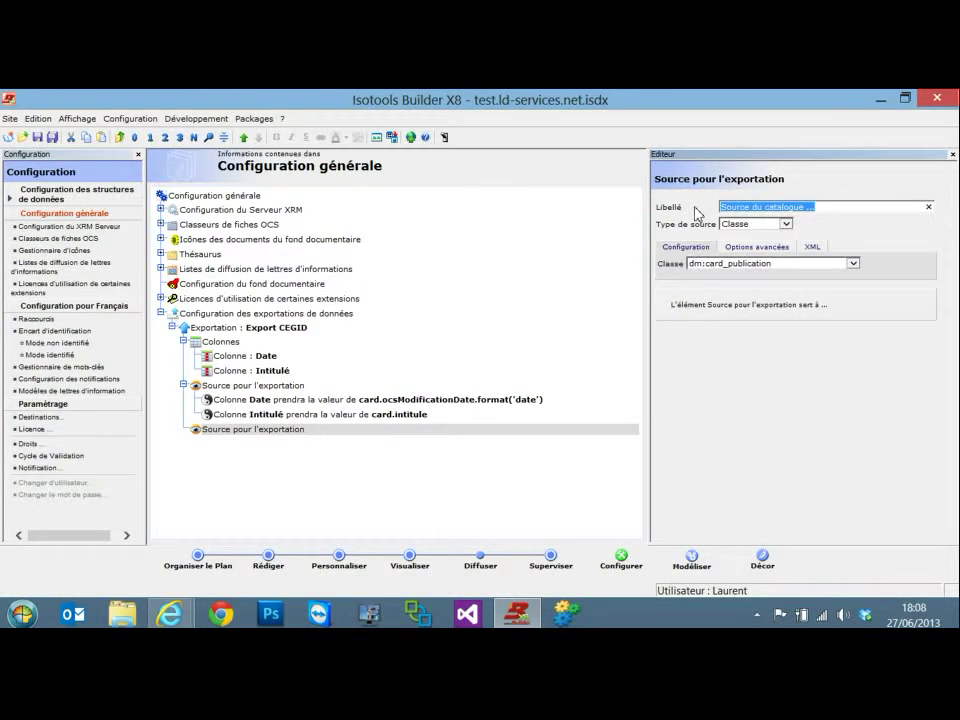
pyautogui.write('Toutes les publications')
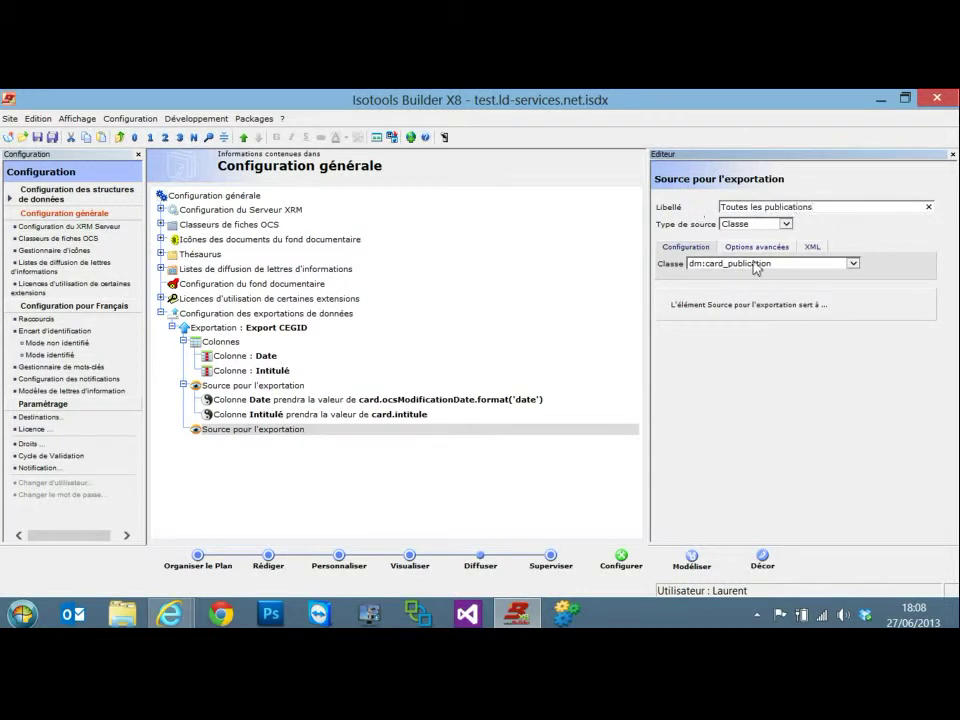
# Insert a column association under the Toutes les publications source and assign it to the Date column
pyautogui.click(226, 386)
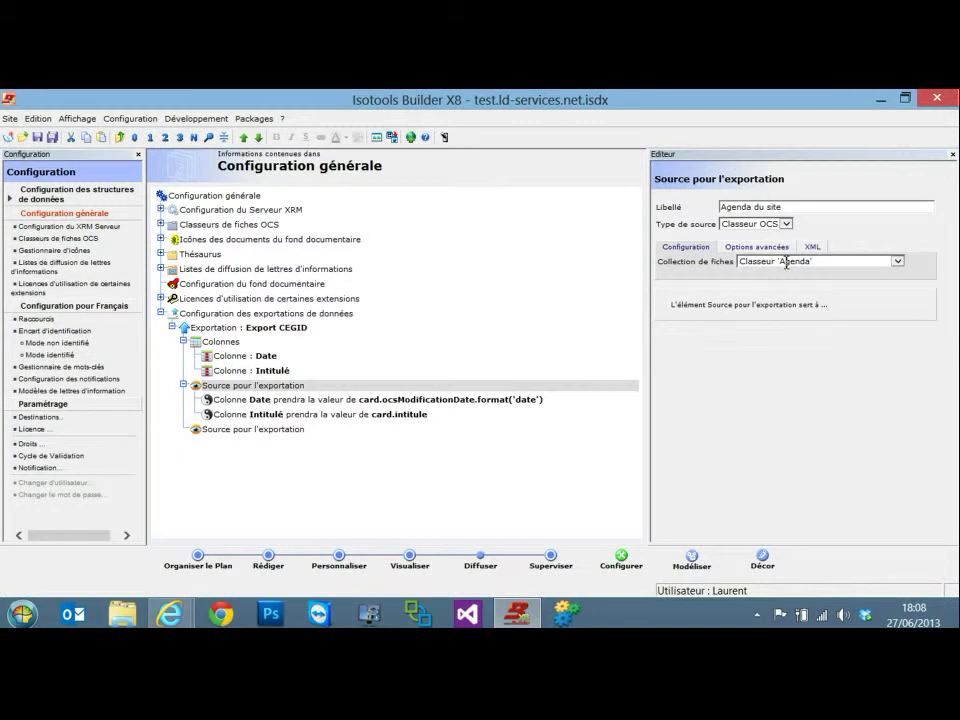
pyautogui.click(238, 431)
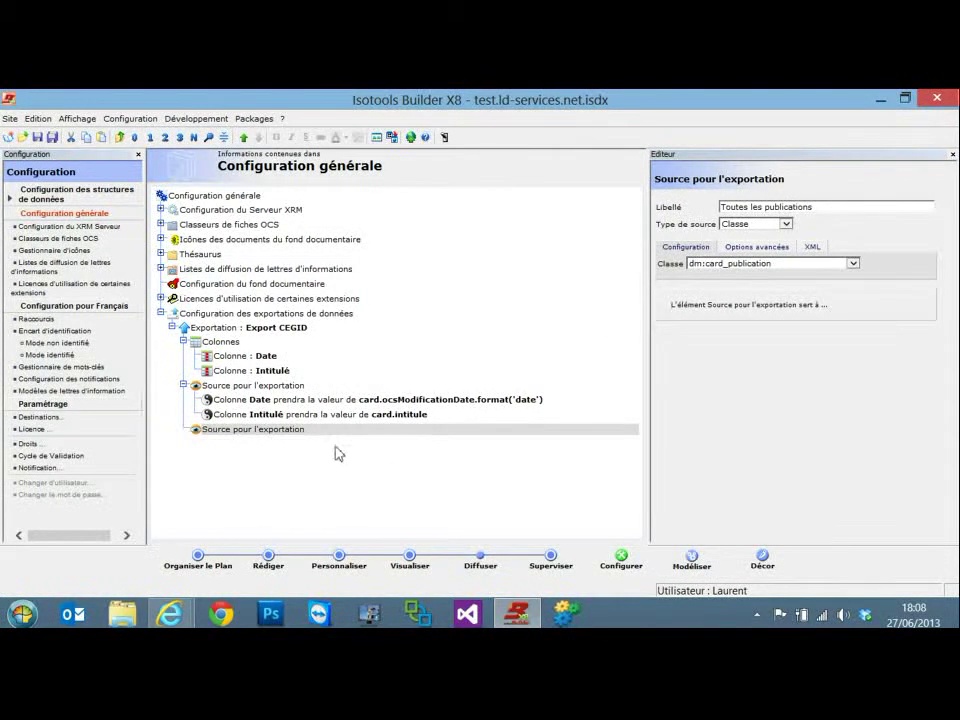
pyautogui.rightClick(300, 430)
pyautogui.moveTo(421, 163)
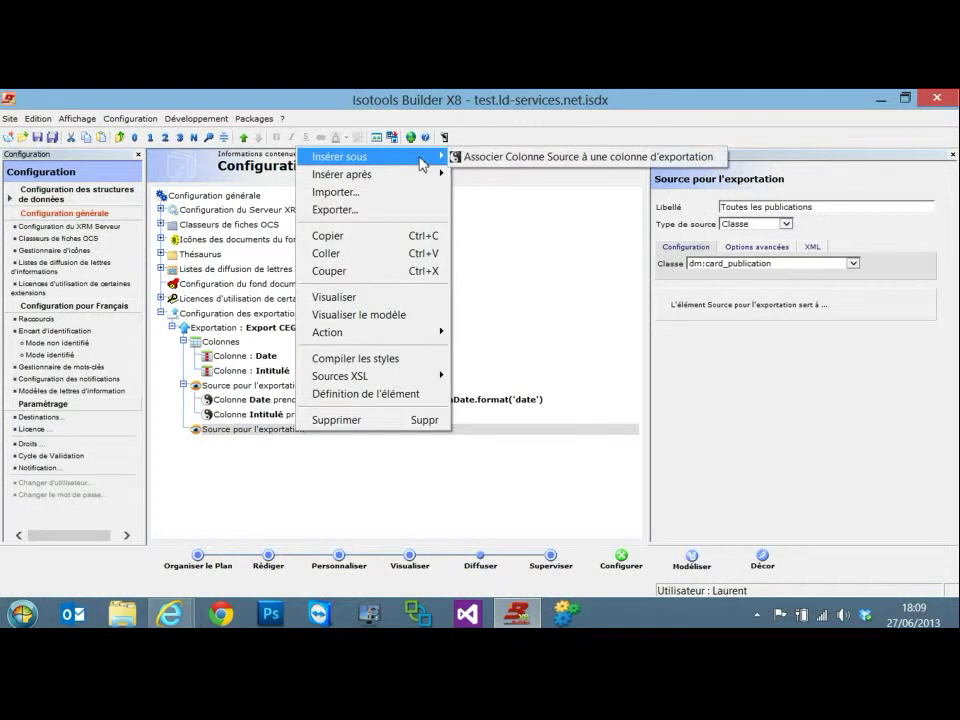
pyautogui.click(545, 163)
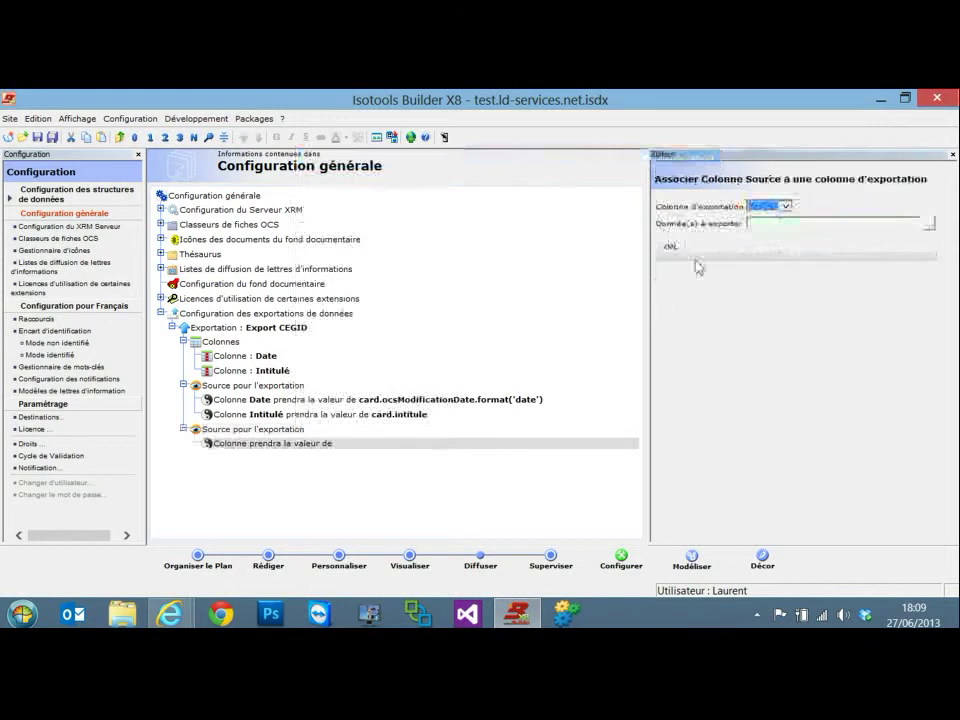
pyautogui.click(785, 207)
pyautogui.click(768, 206)
# Set the data exported to the publications source's Date column to card.ocsModificationDate.format('date')
pyautogui.click(776, 224)
pyautogui.write('card.oc')
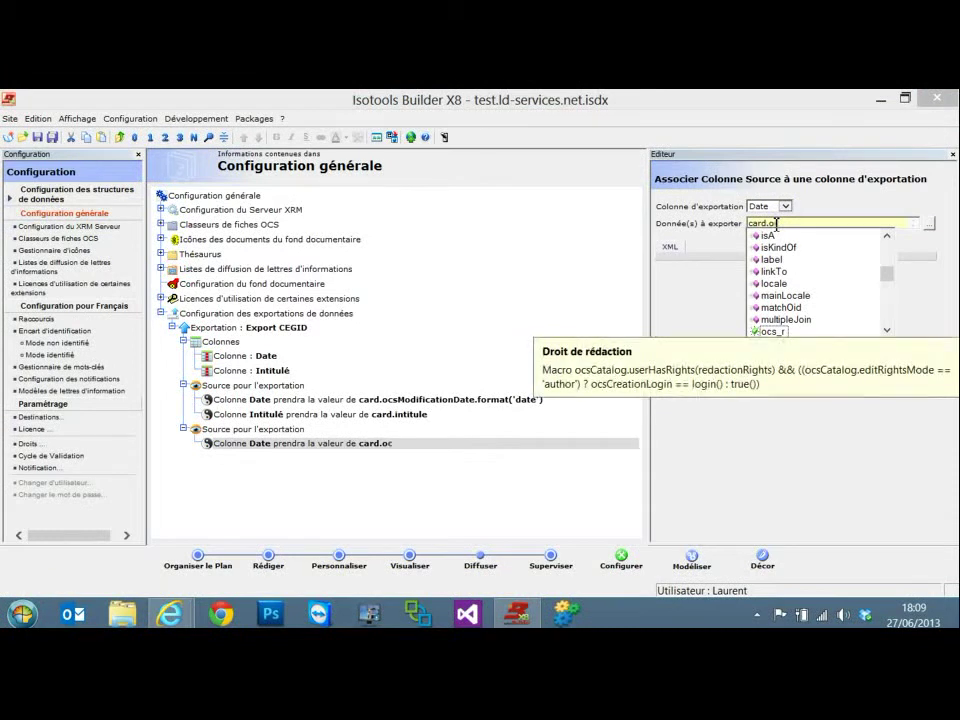
pyautogui.write('sModificationDate')
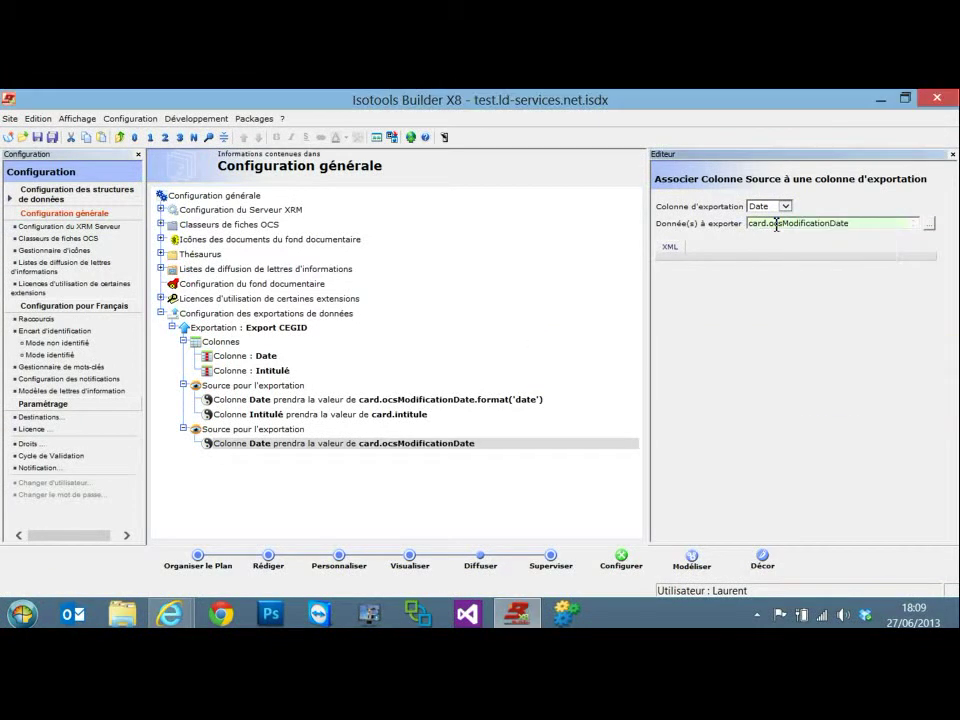
pyautogui.write('.format')
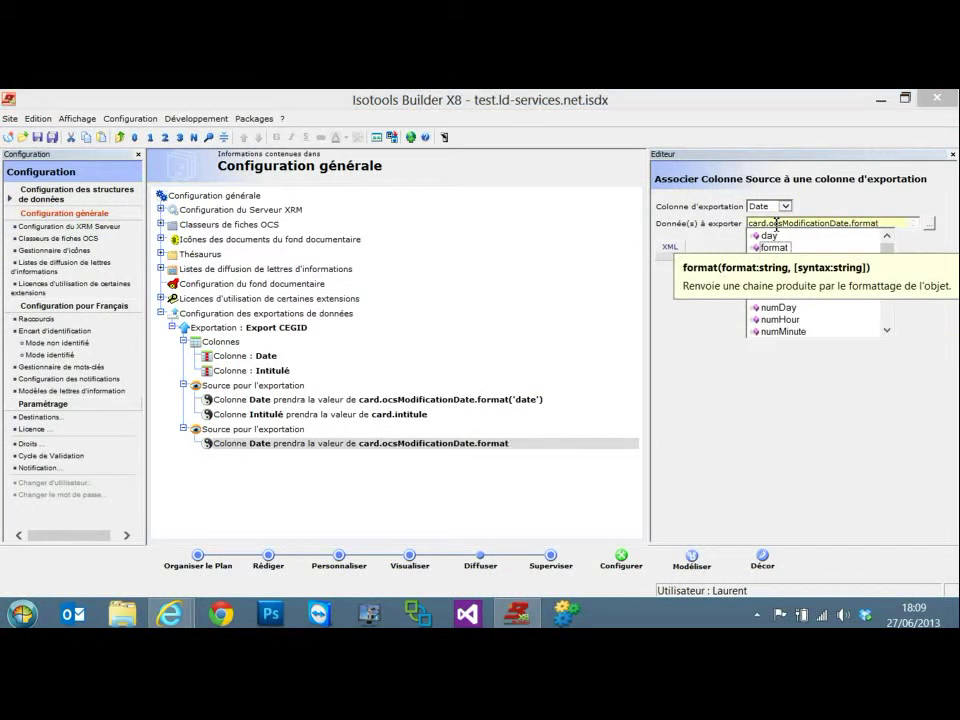
pyautogui.write('()')
pyautogui.write("''")
pyautogui.write('date')
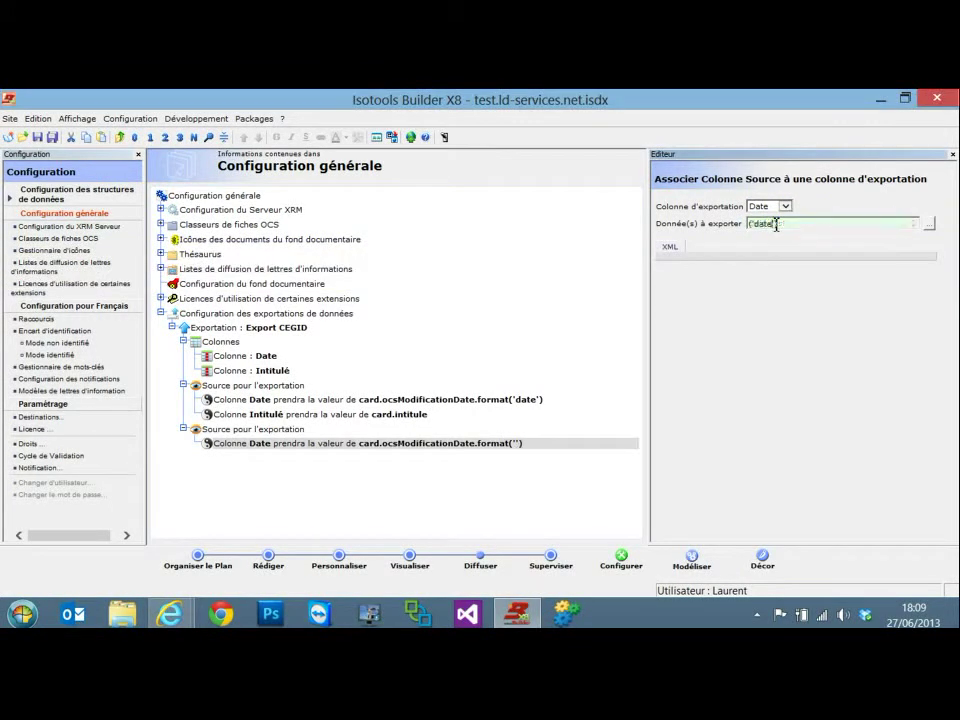
# Insert another column association under the Toutes les publications source and assign it to the Intitulé column
pyautogui.rightClick(250, 432)
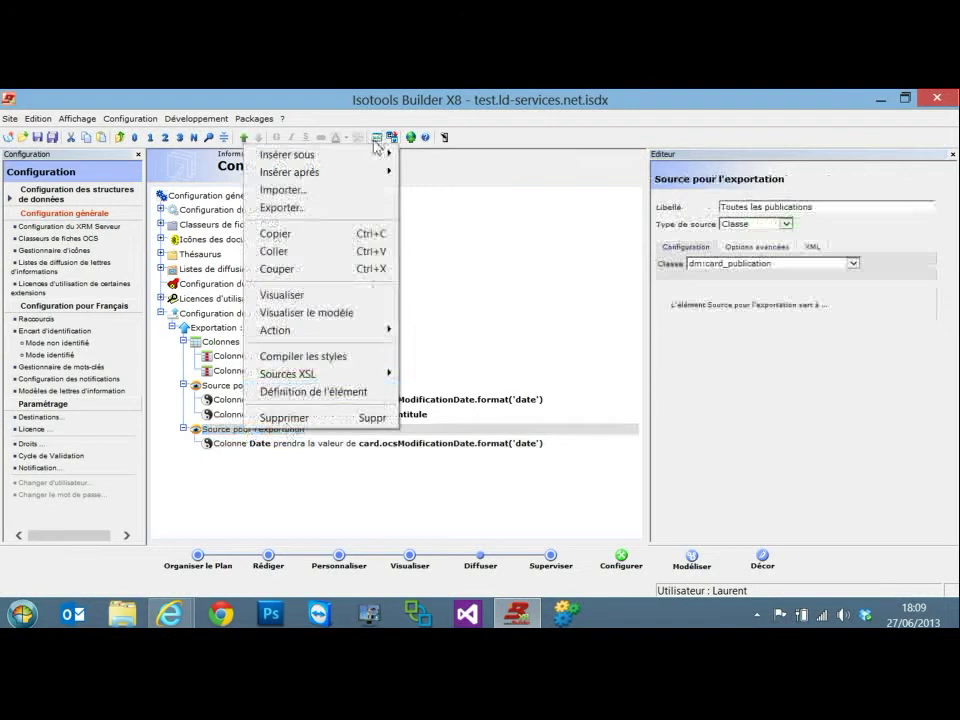
pyautogui.click(480, 155)
pyautogui.click(783, 207)
pyautogui.click(777, 214)
# Set the data exported to the publications source's Intitulé column to card.document_joint.filename
pyautogui.click(772, 223)
pyautogui.write('c')
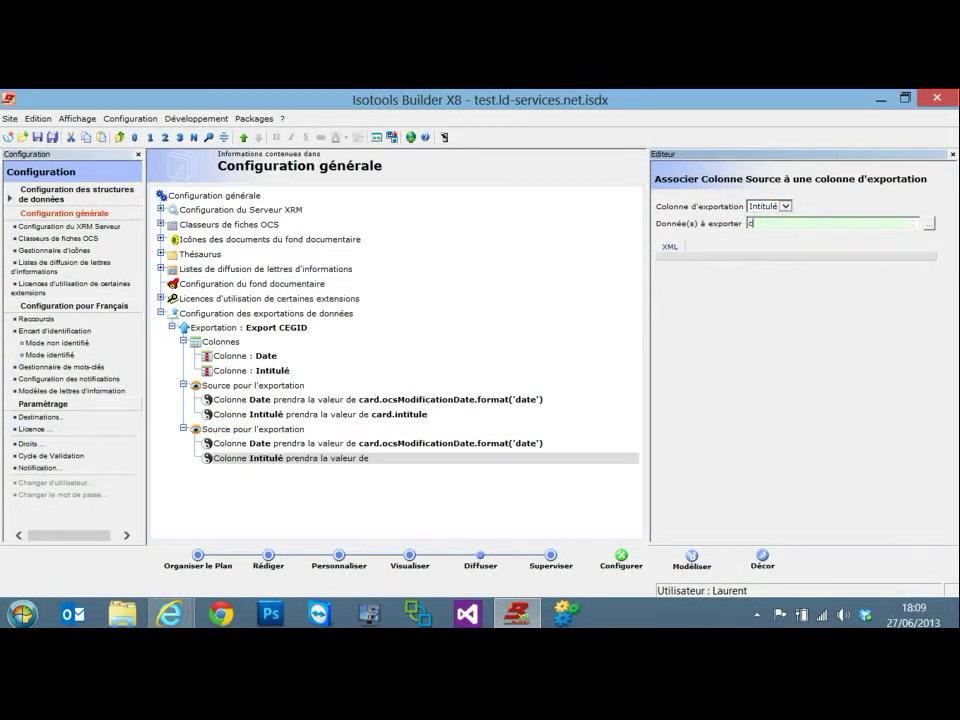
pyautogui.write('ard.')
pyautogui.press('Down')
pyautogui.press('Down')
pyautogui.press('Down')
pyautogui.press('Down')
pyautogui.press('Down')
pyautogui.press('Down')
pyautogui.press('Down')
pyautogui.press('Return')
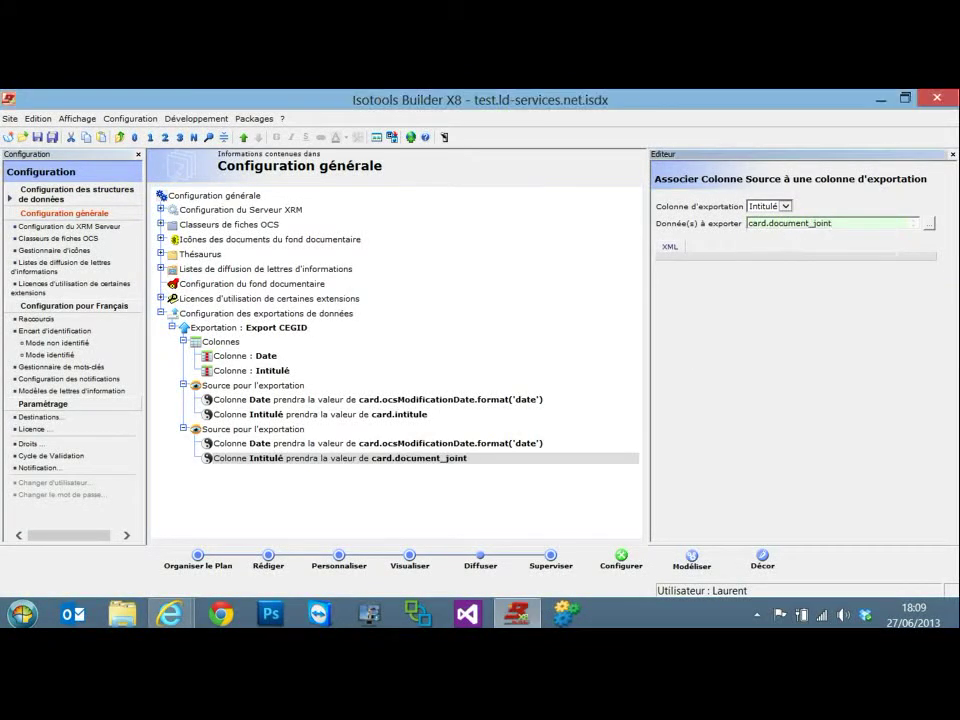
pyautogui.write('.file')
pyautogui.press('Down')
pyautogui.press('Return')
# Append +card.document_joint.extension to the Intitulé column's export expression
pyautogui.write('+')
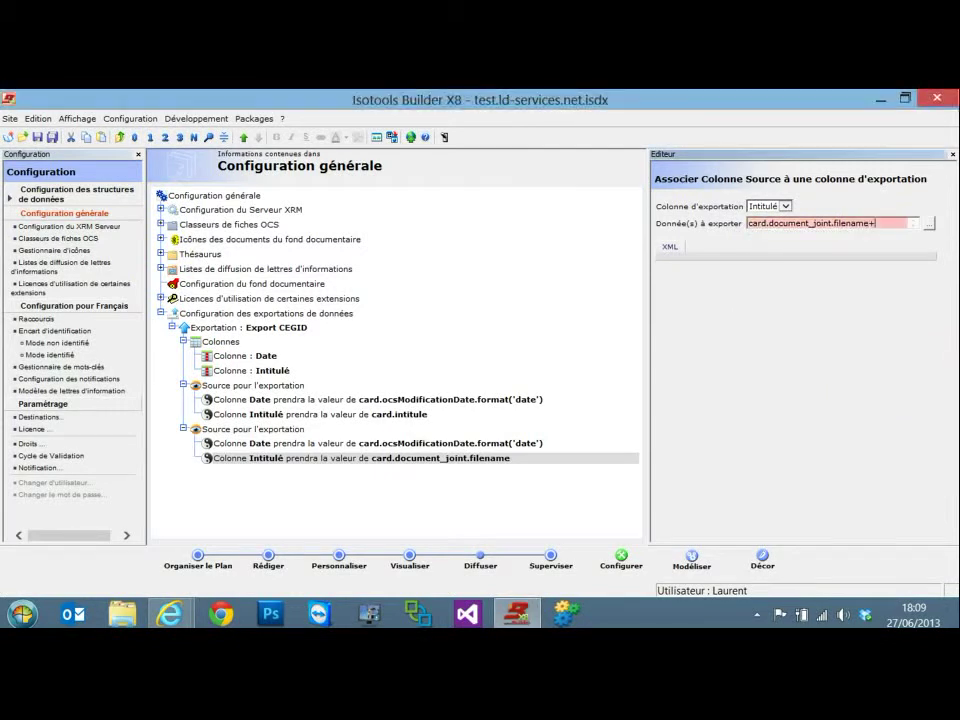
pyautogui.write('card.')
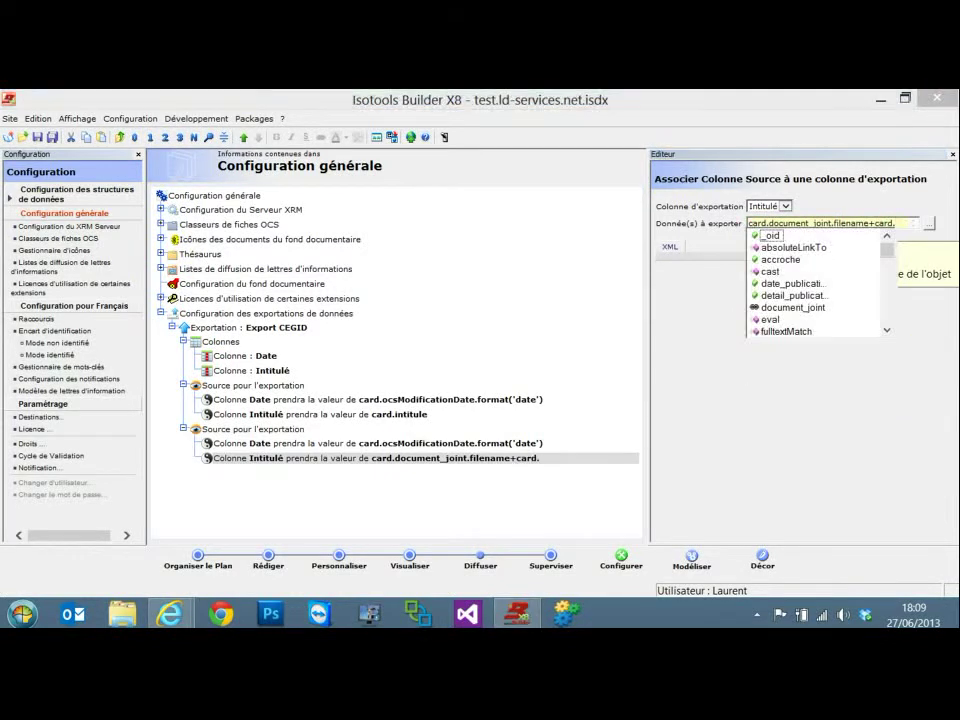
pyautogui.write('document_joint')
pyautogui.press('Return')
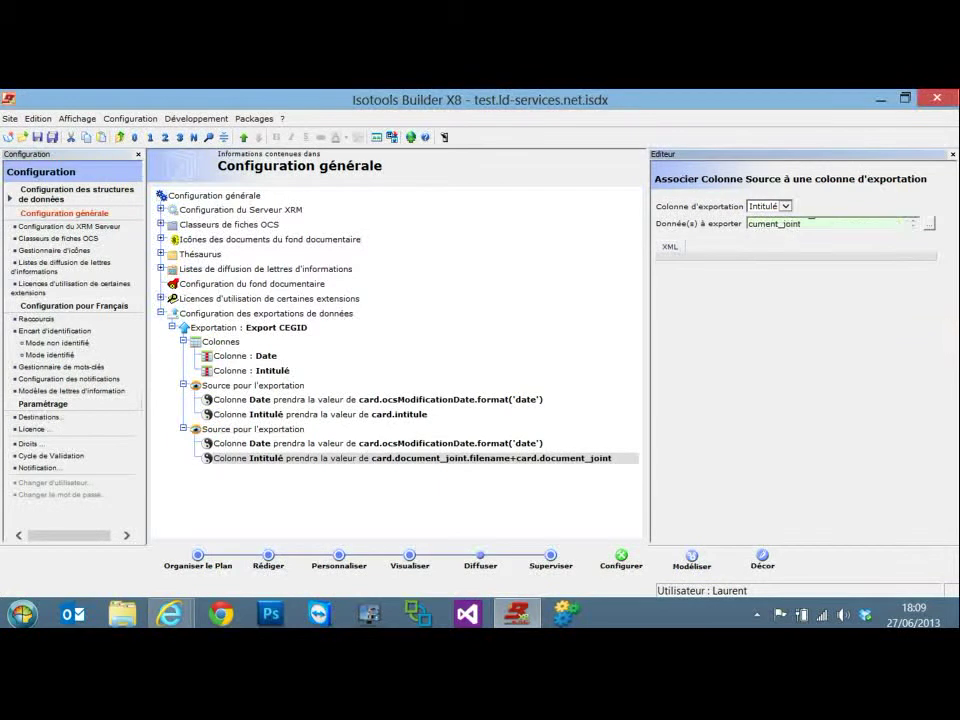
pyautogui.write('.exten')
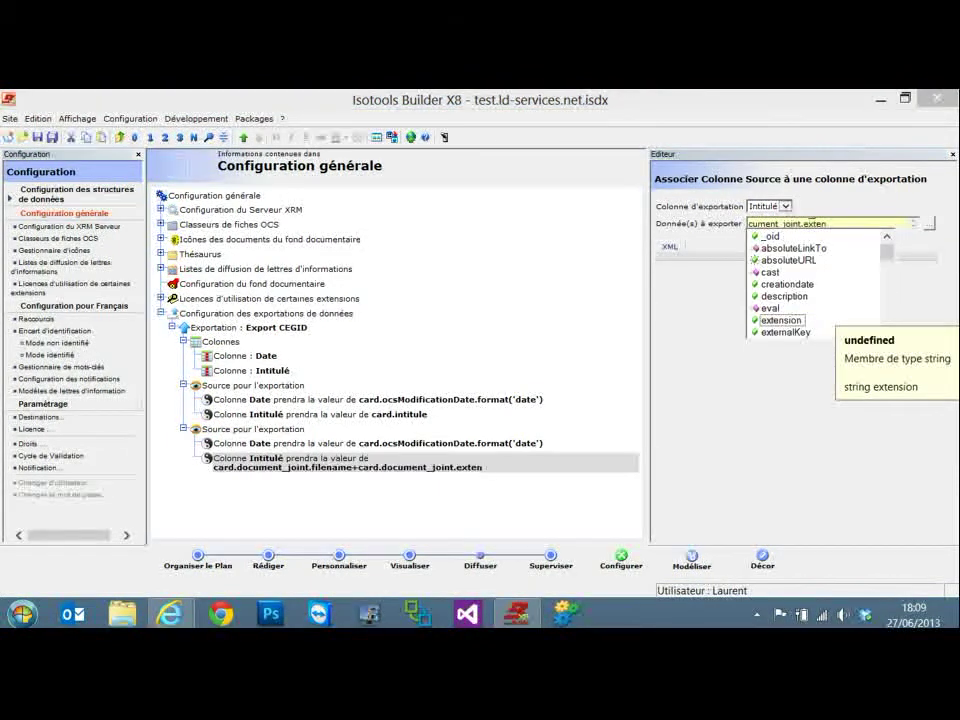
pyautogui.press('Return')
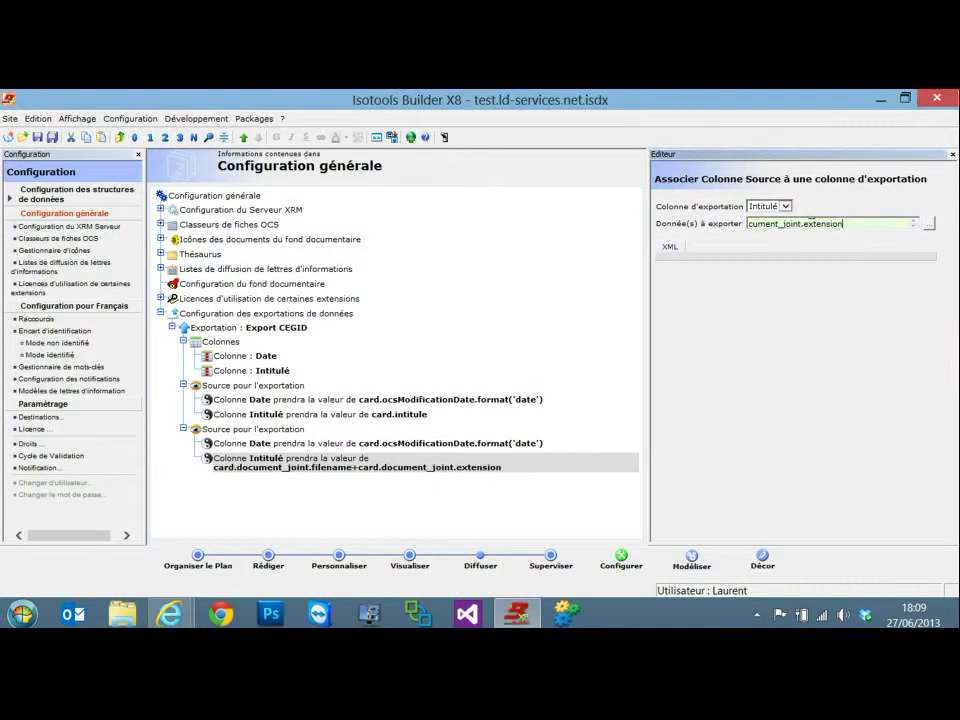
pyautogui.click(916, 220)
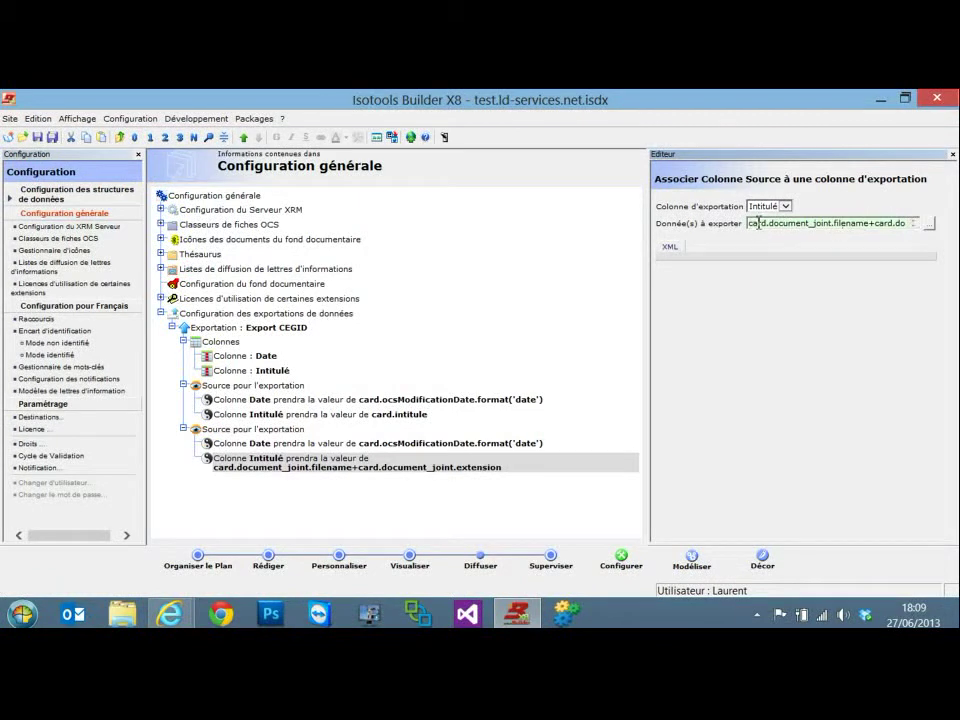
pyautogui.write('""+')
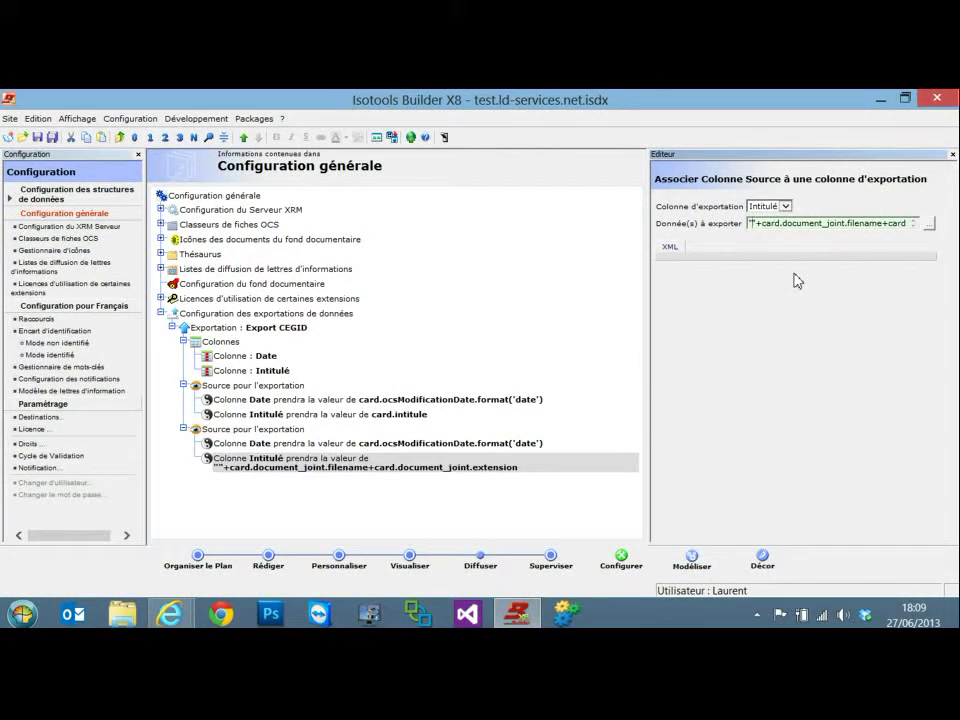
pyautogui.write('http')
pyautogui.write('://')
pyautogui.write('test.ld')
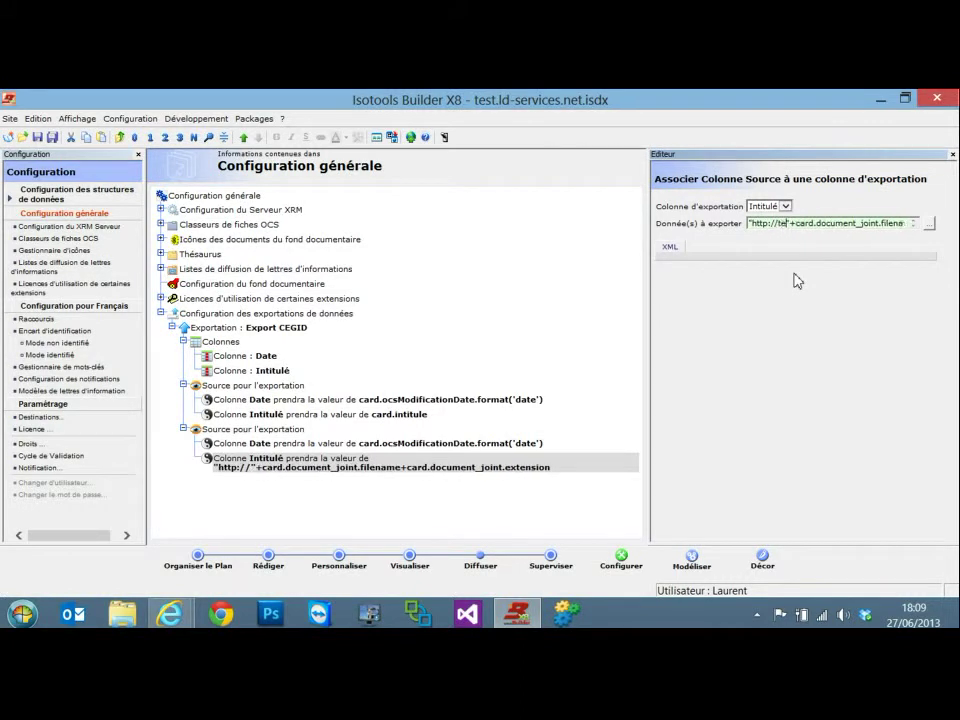
pyautogui.write('-services')
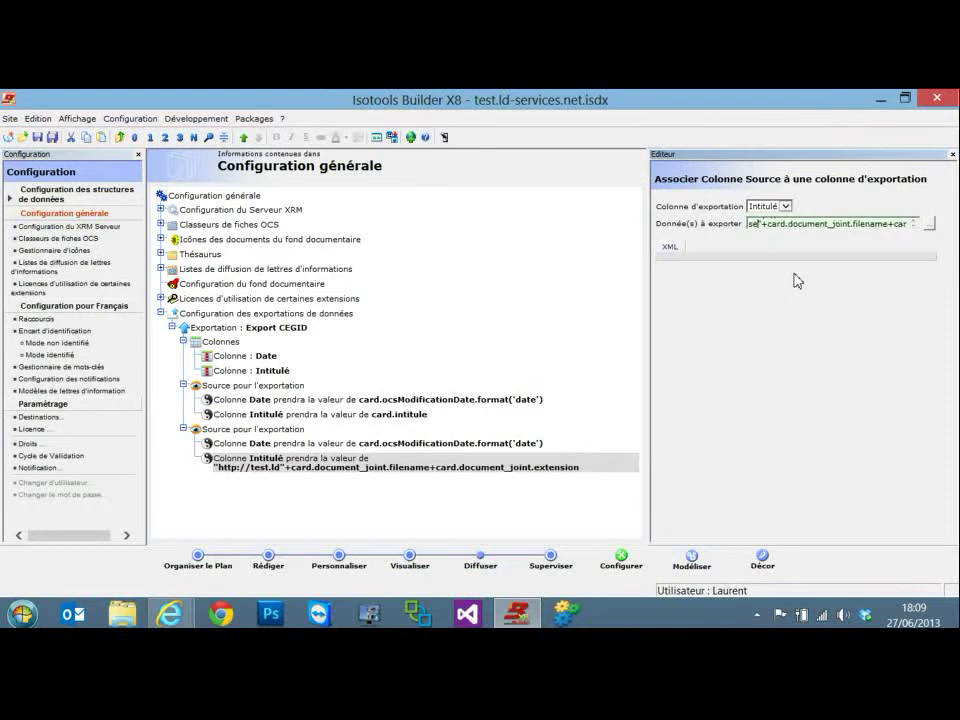
pyautogui.write('.net')
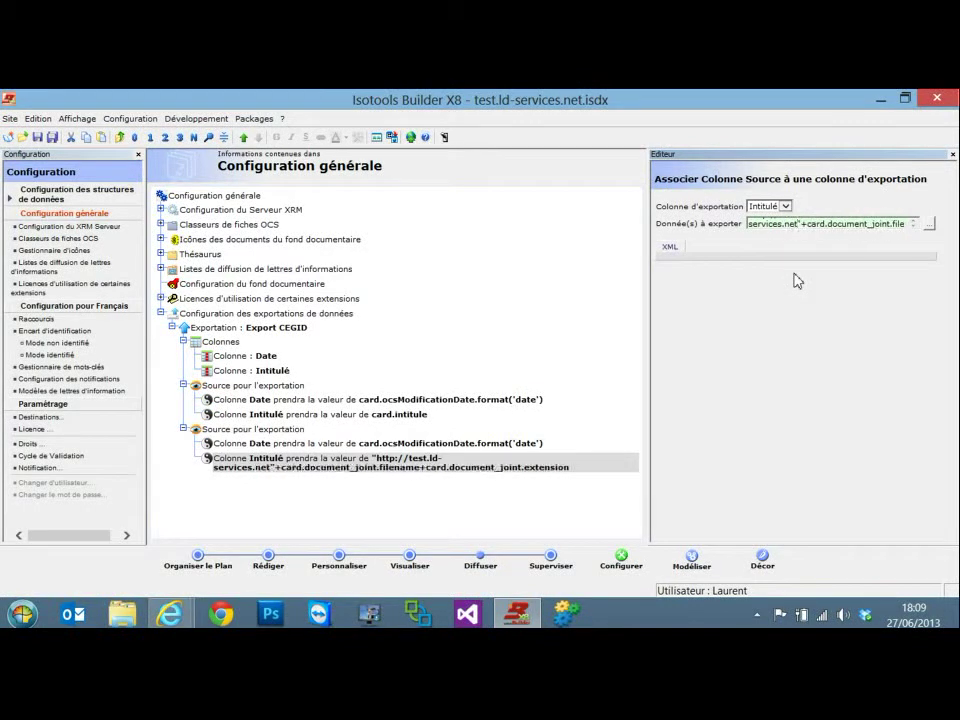
pyautogui.write('/')
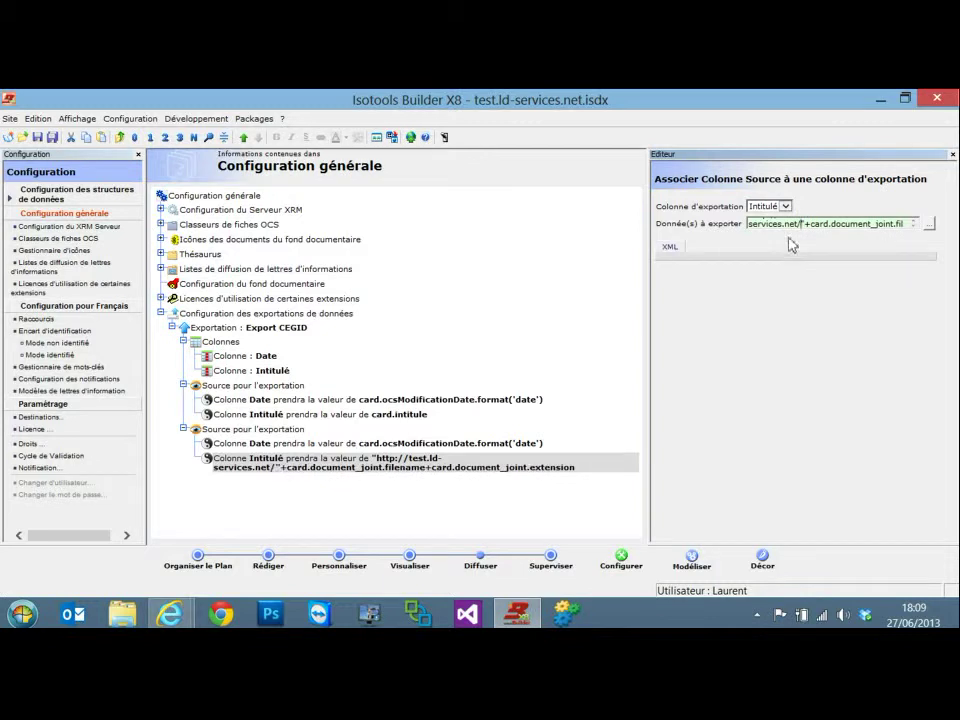
pyautogui.write('iso_upload')
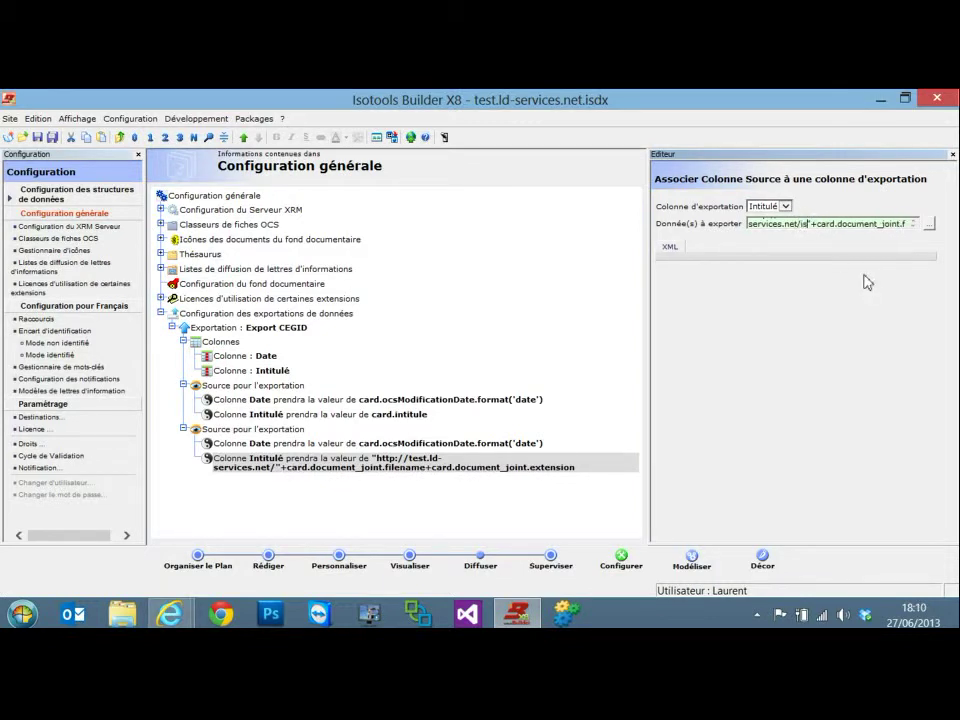
pyautogui.write('/')
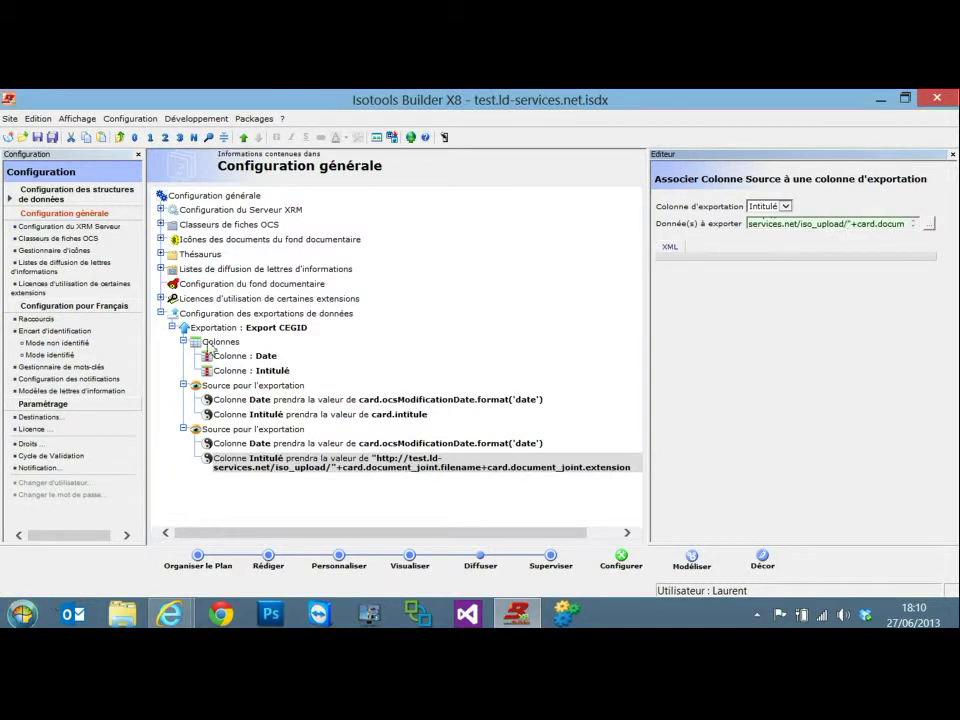
# Select the Export CEGID exportation and save the site with its export configuration
pyautogui.click(250, 328)
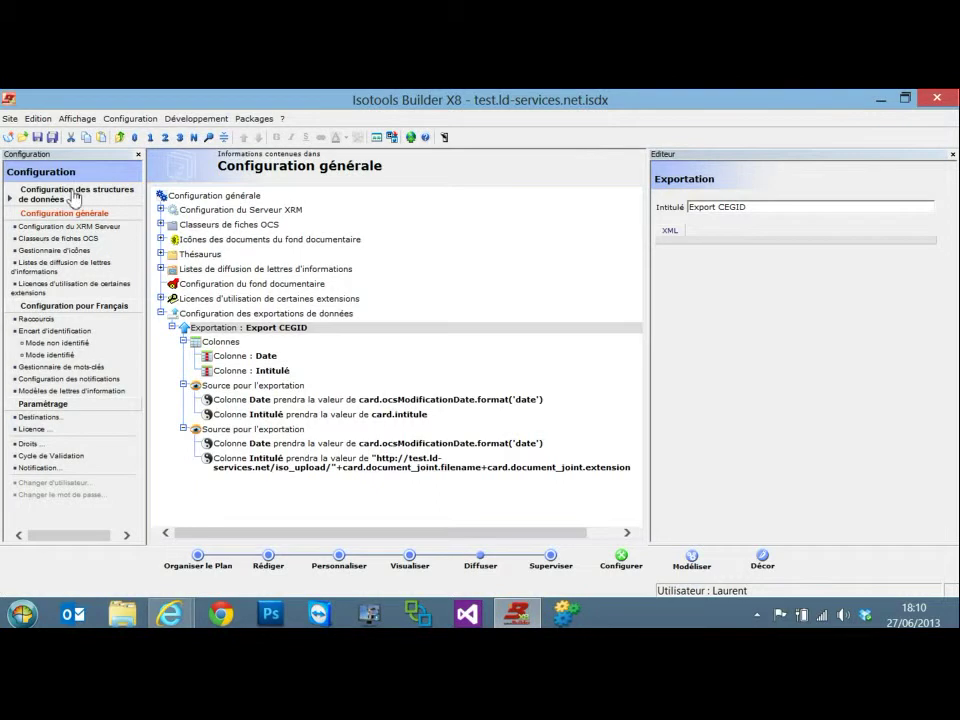
pyautogui.click(54, 135)
pyautogui.click(436, 395)
# Insert a generic Page d'exportation after PUBLICATIONS in the French site plan and select it
pyautogui.click(198, 556)
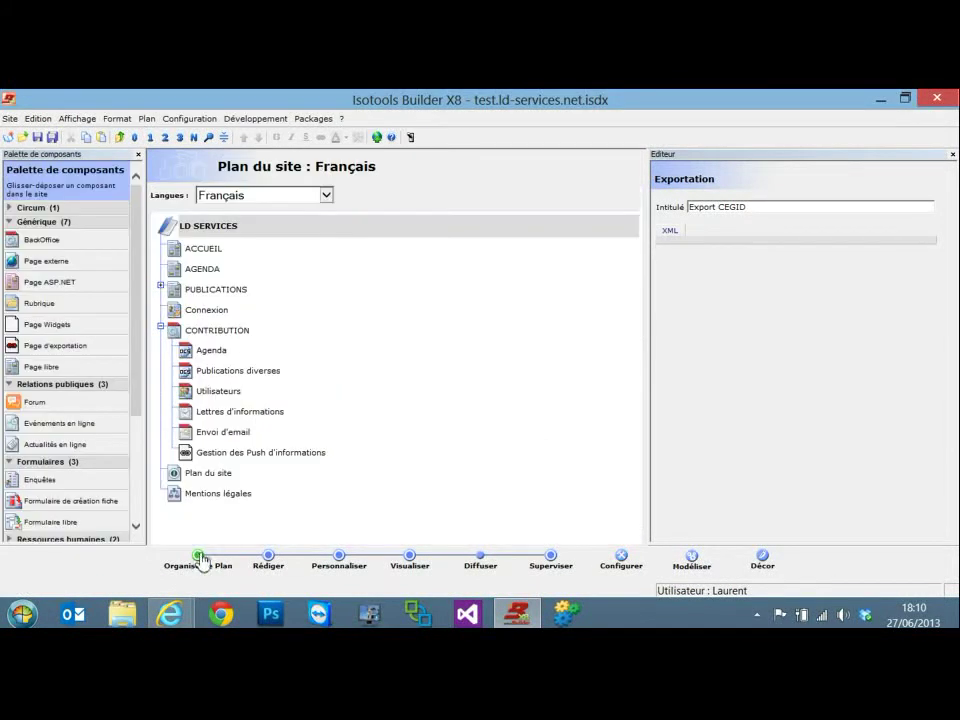
pyautogui.rightClick(222, 291)
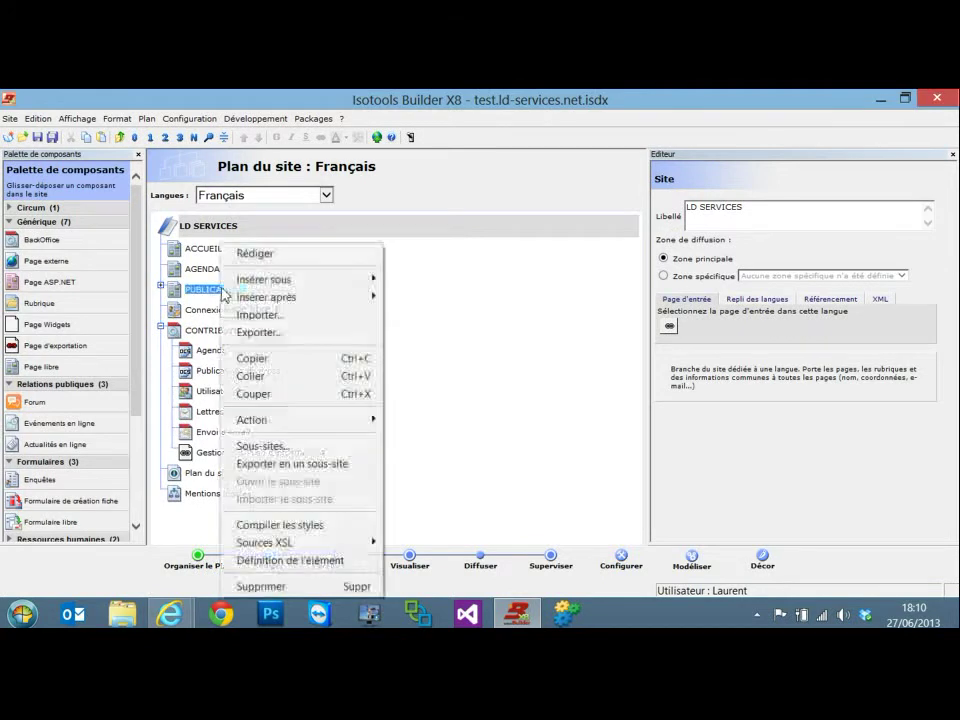
pyautogui.moveTo(296, 303)
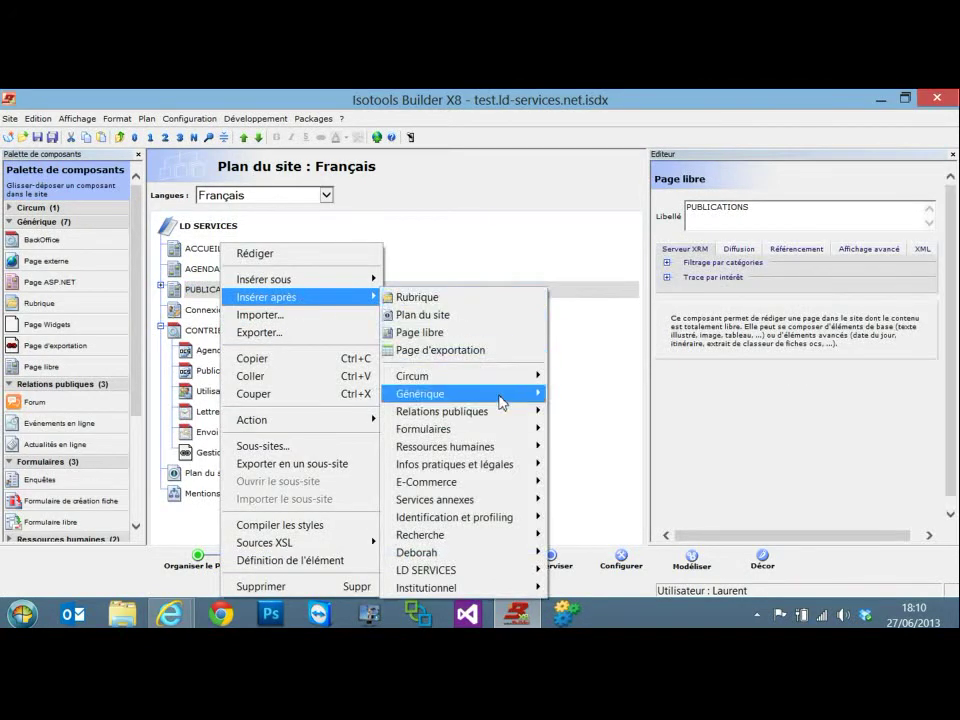
pyautogui.moveTo(490, 399)
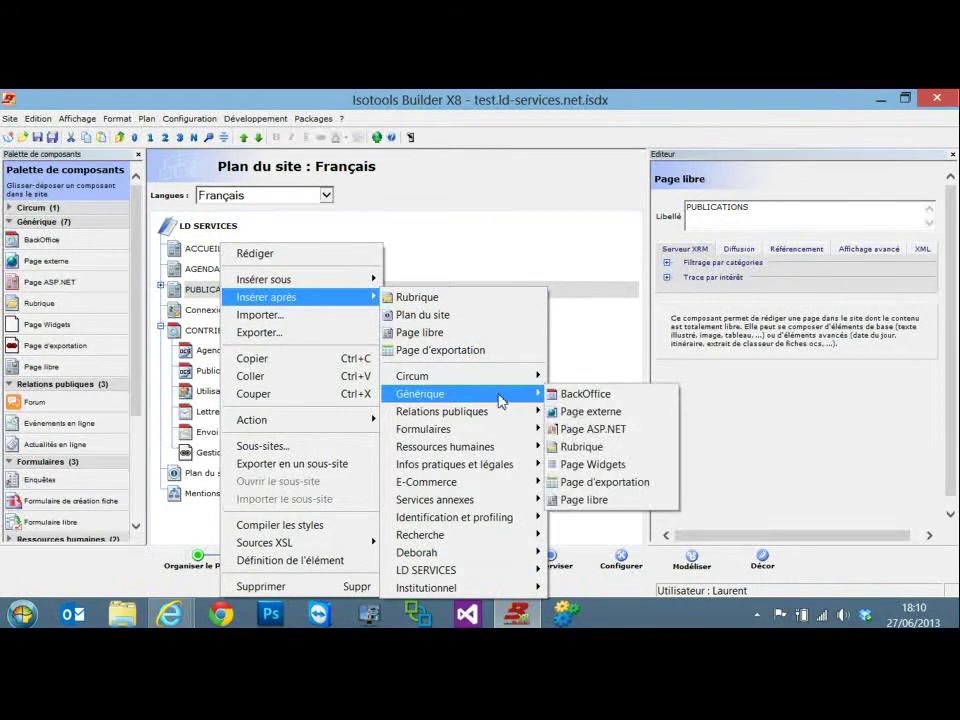
pyautogui.click(604, 482)
pyautogui.click(195, 308)
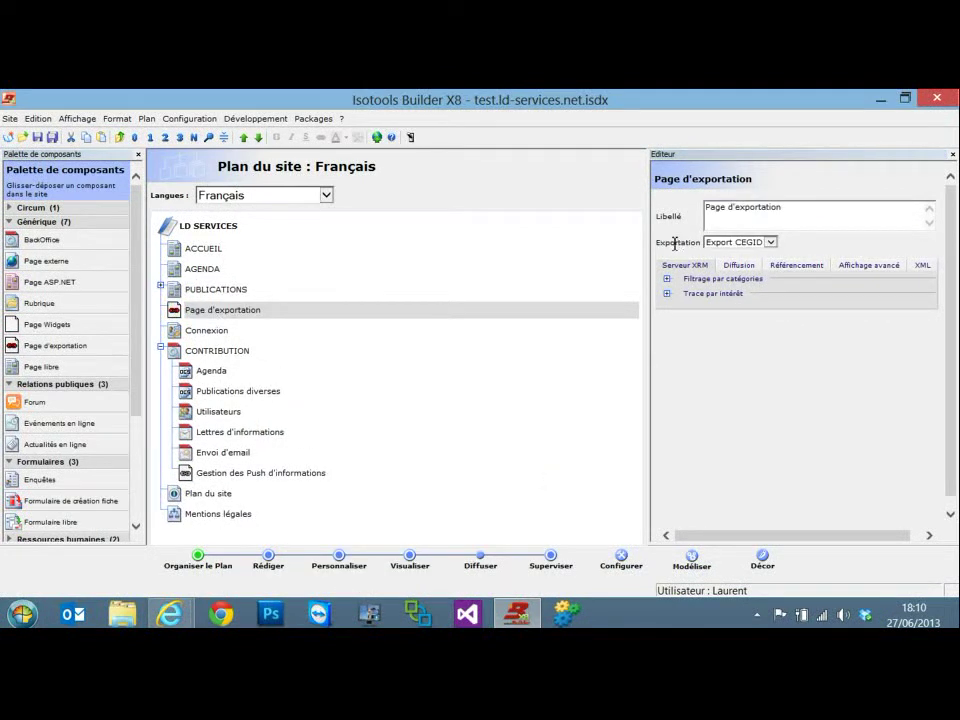
# Keep Export CEGID as the exportation used by the new export page
pyautogui.click(771, 243)
pyautogui.click(771, 243)
pyautogui.click(805, 242)
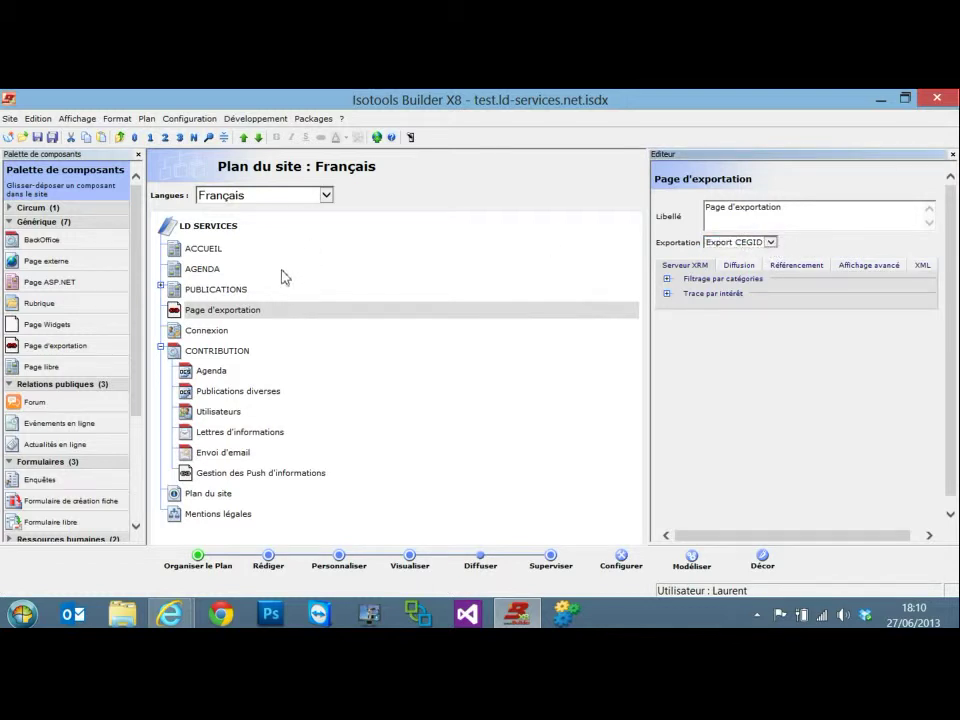
# Switch to the site in Internet Explorer, request the Page d'exportation and open the offered export.xls in Excel
pyautogui.moveTo(170, 614)
pyautogui.click(145, 530)
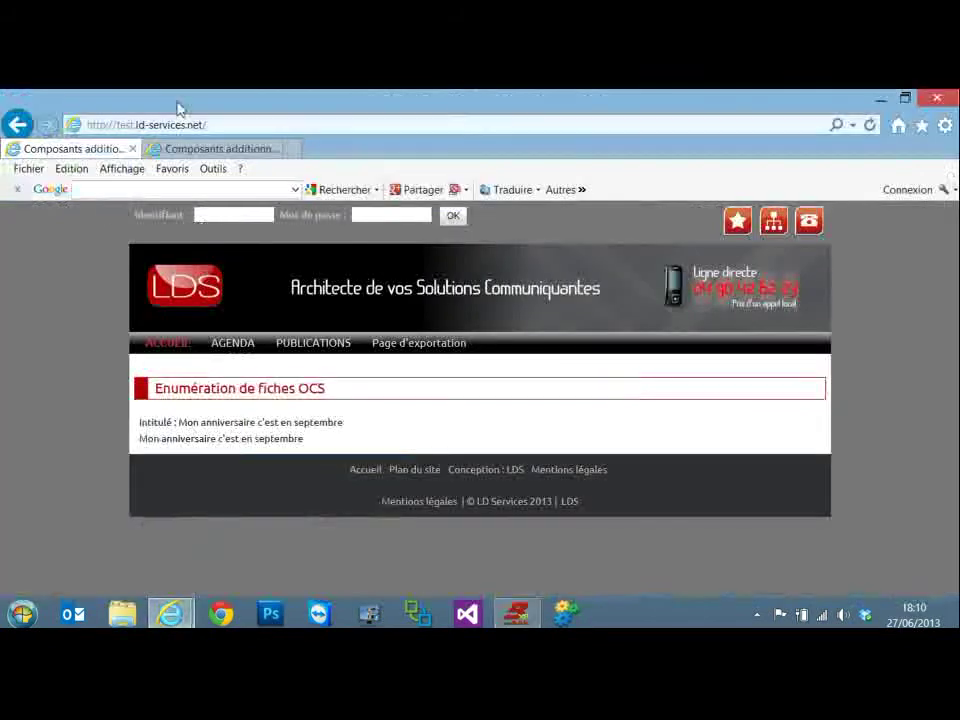
pyautogui.click(411, 349)
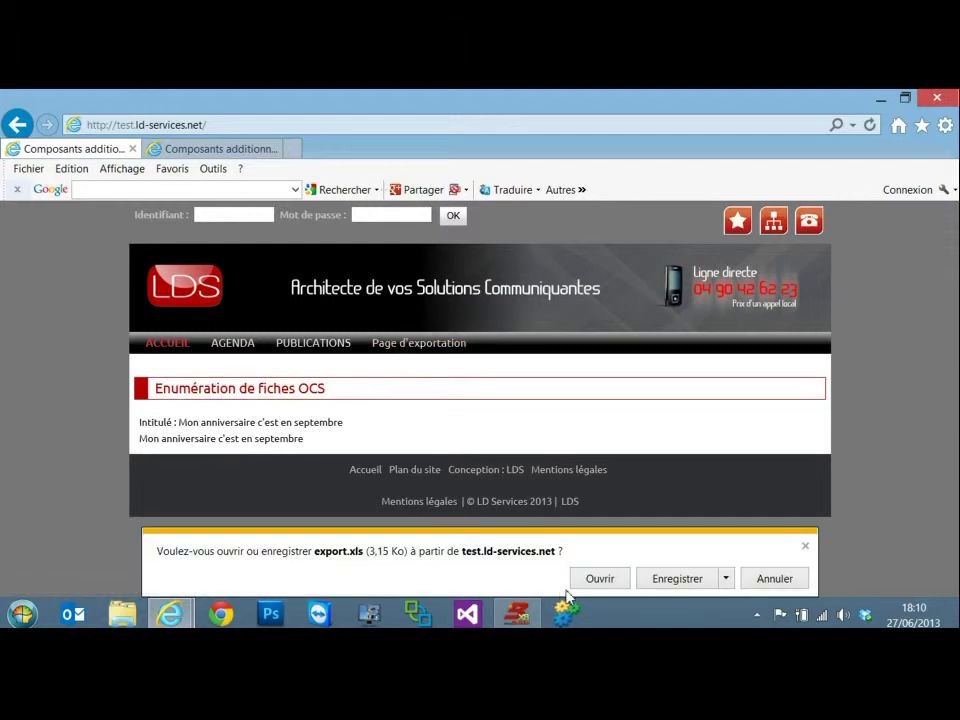
pyautogui.click(600, 580)
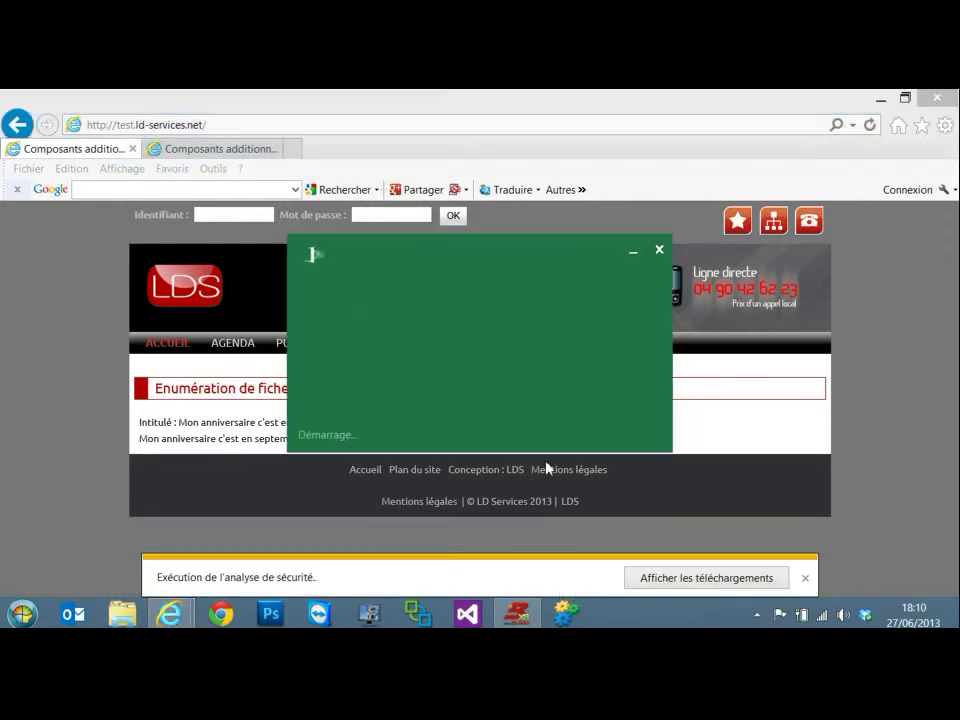
pyautogui.click(390, 400)
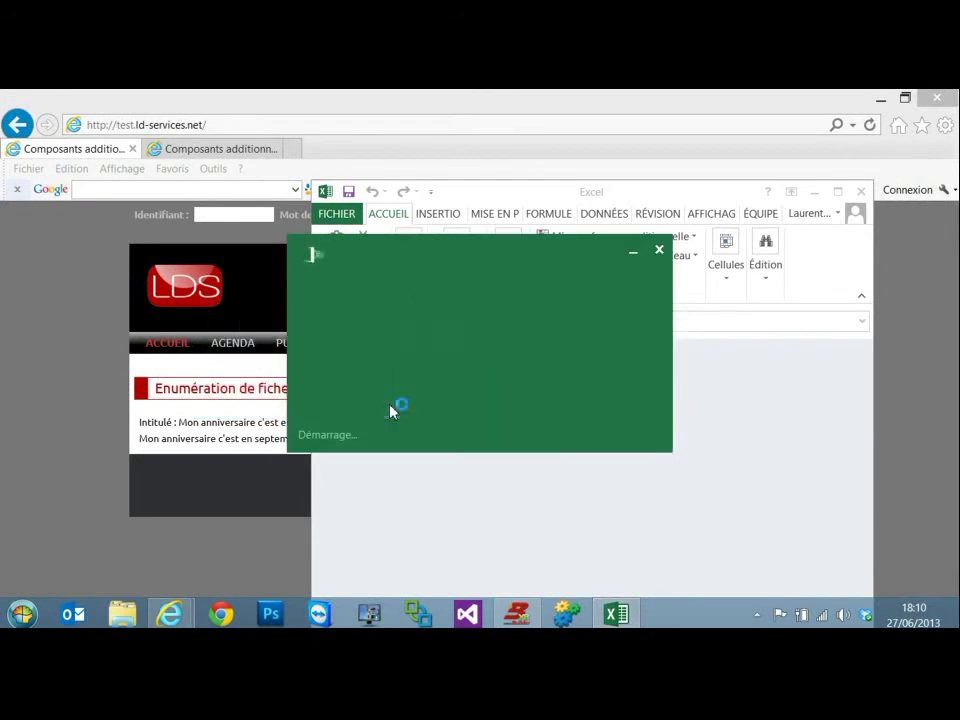
pyautogui.click(388, 500)
# Examine the agenda and publication rows and the ID column in export.xls, and close the workbook
pyautogui.moveTo(347, 392); pyautogui.dragTo(512, 407)
pyautogui.moveTo(365, 440); pyautogui.dragTo(512, 451)
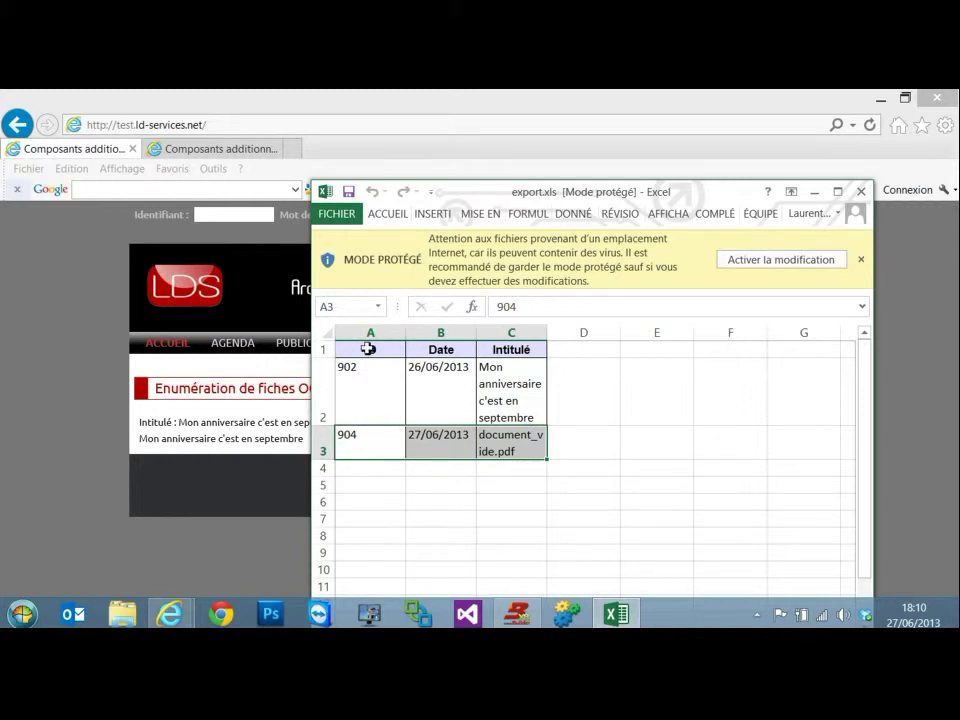
pyautogui.click(358, 380)
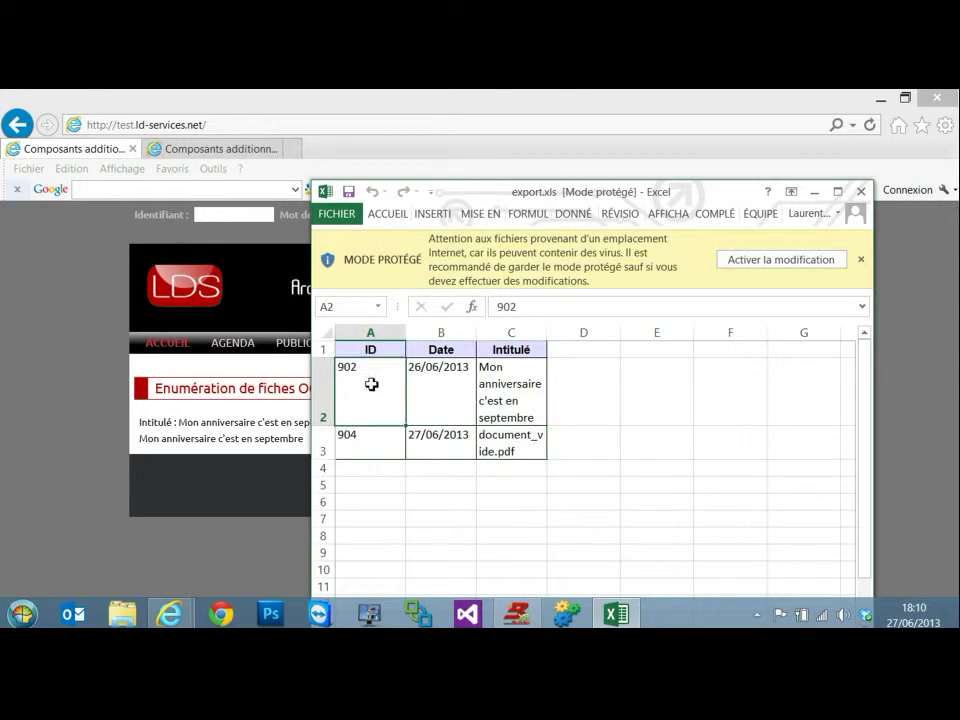
pyautogui.click(376, 443)
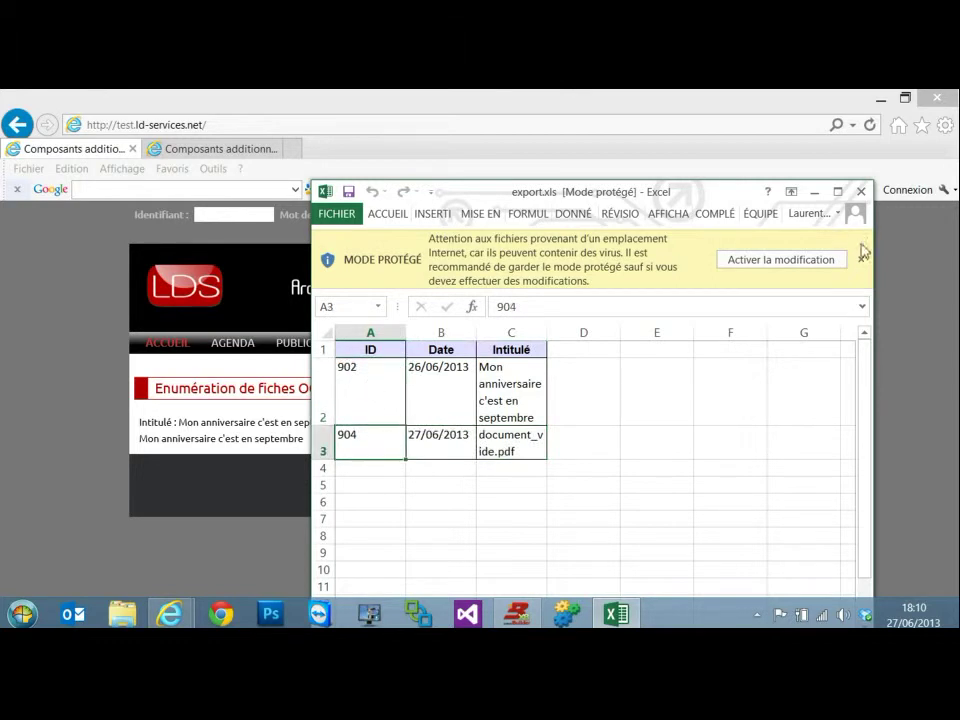
pyautogui.click(862, 192)
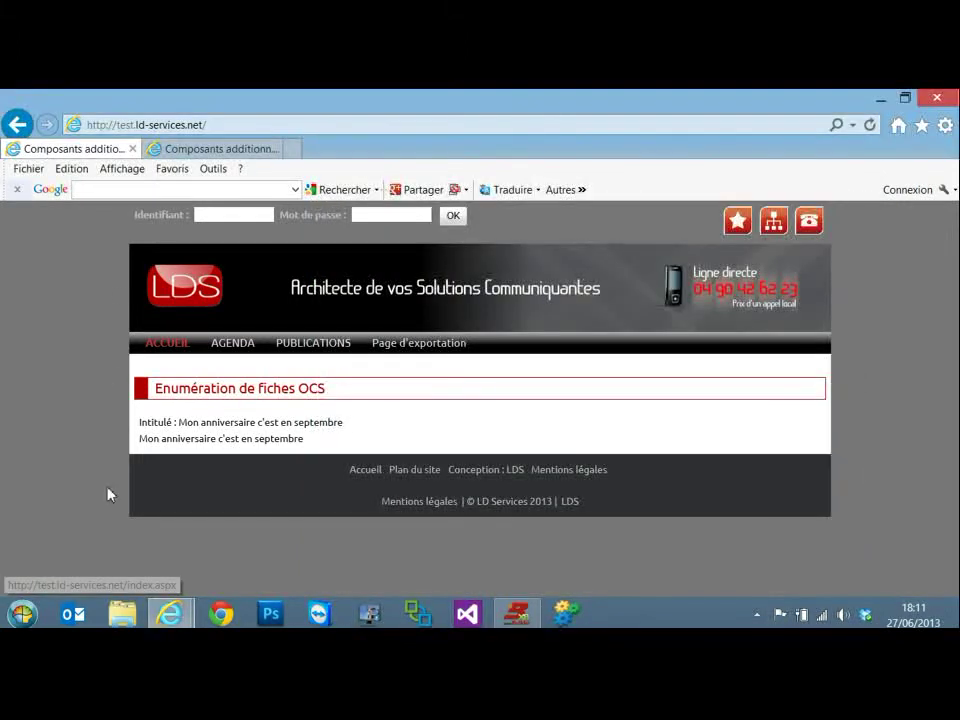
# Switch back to Isotools Builder and set the export page's Identifiant for diffusion to monexport
pyautogui.click(516, 613)
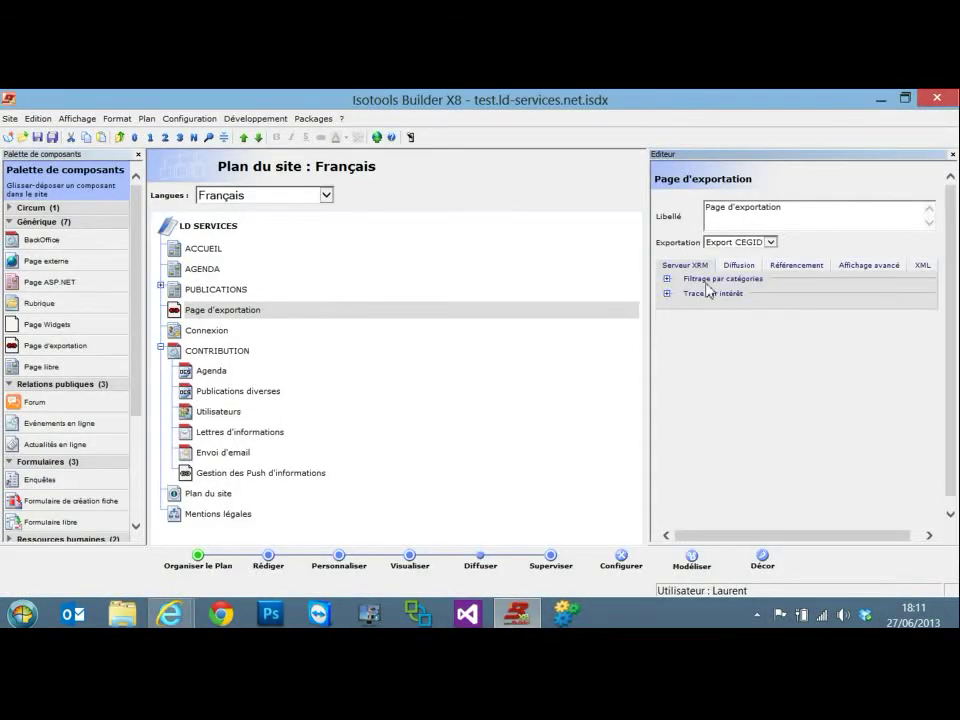
pyautogui.click(808, 267)
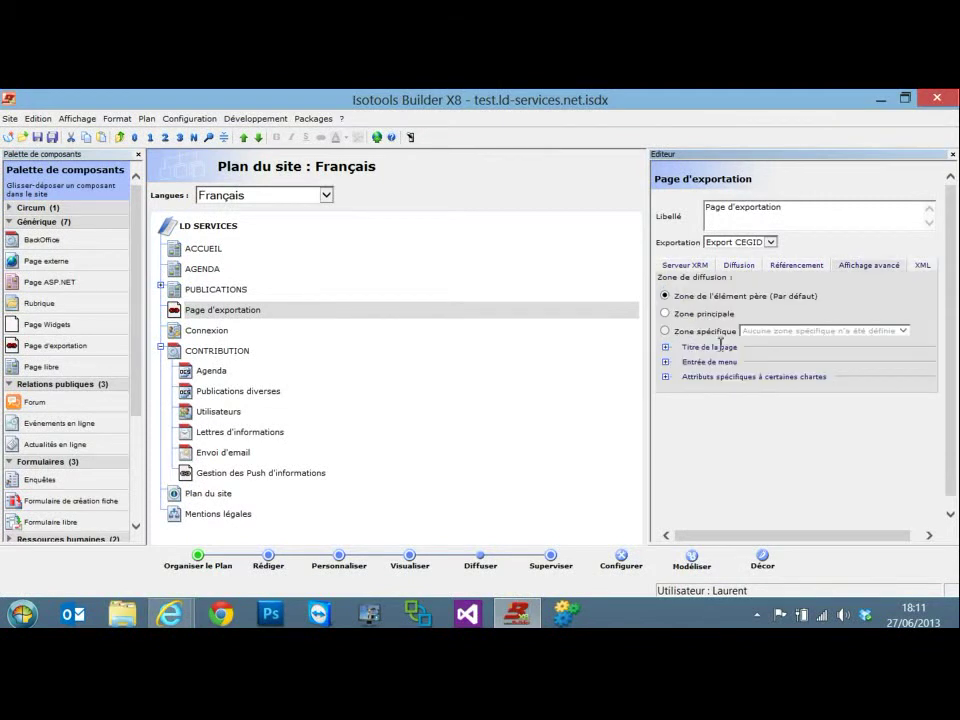
pyautogui.click(737, 266)
pyautogui.click(721, 297)
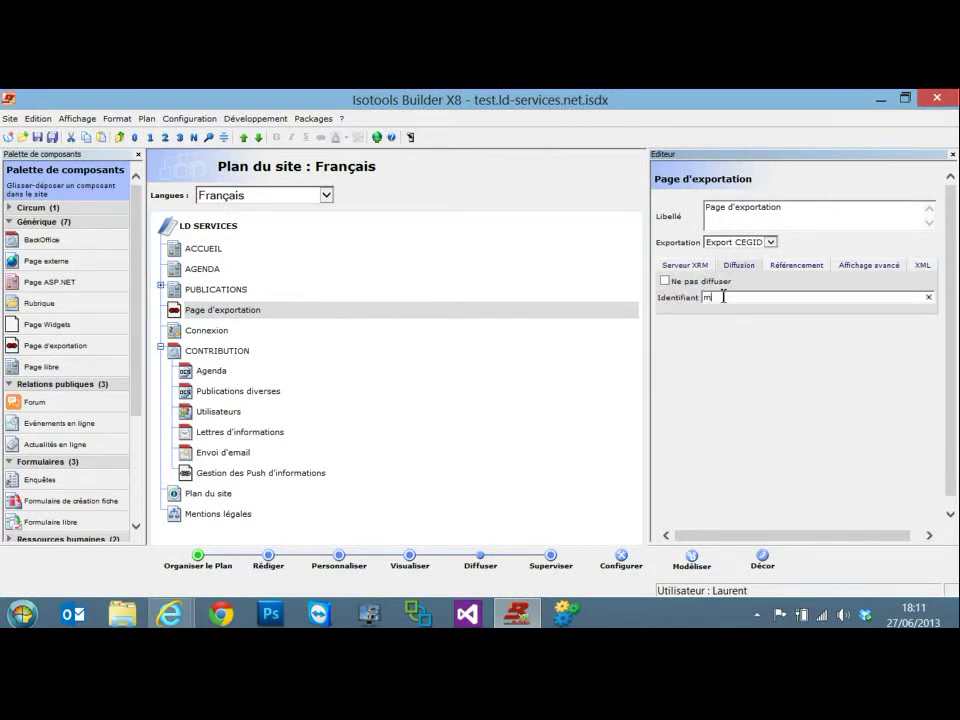
pyautogui.write('monexport')
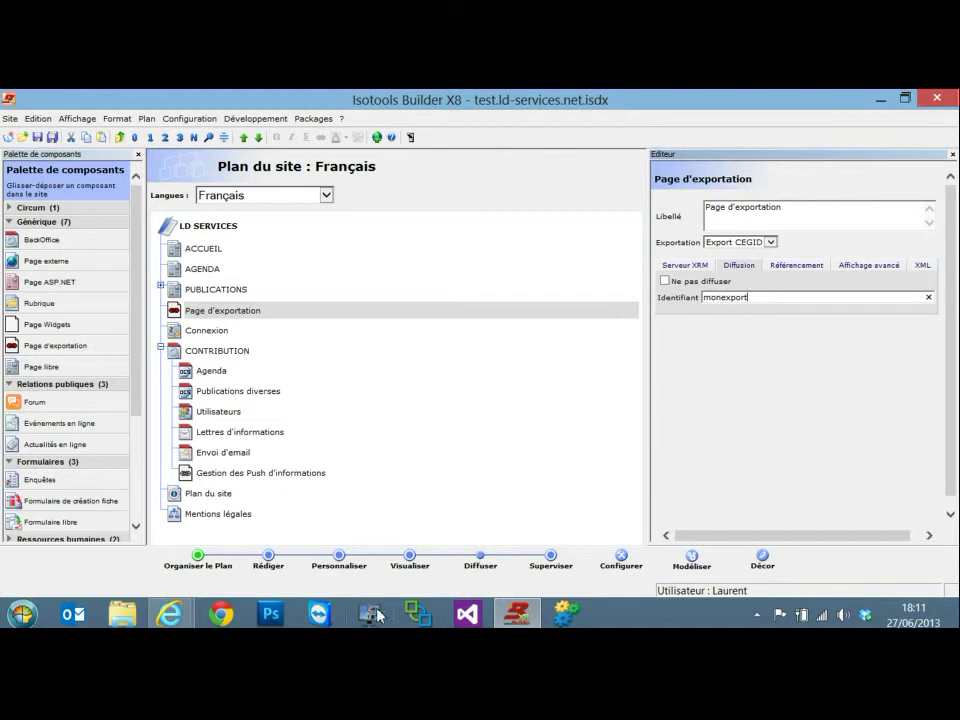
pyautogui.moveTo(170, 613)
pyautogui.click(258, 550)
pyautogui.click(237, 127)
pyautogui.click(237, 127)
pyautogui.write('monexport.aspx')
pyautogui.press('Return')
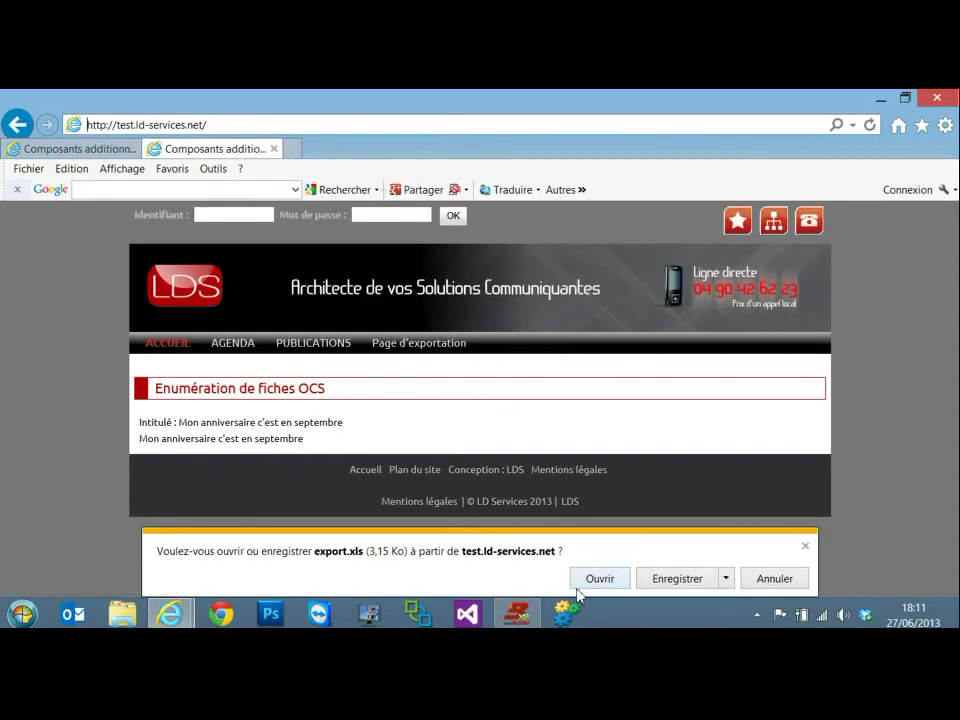
pyautogui.click(773, 580)
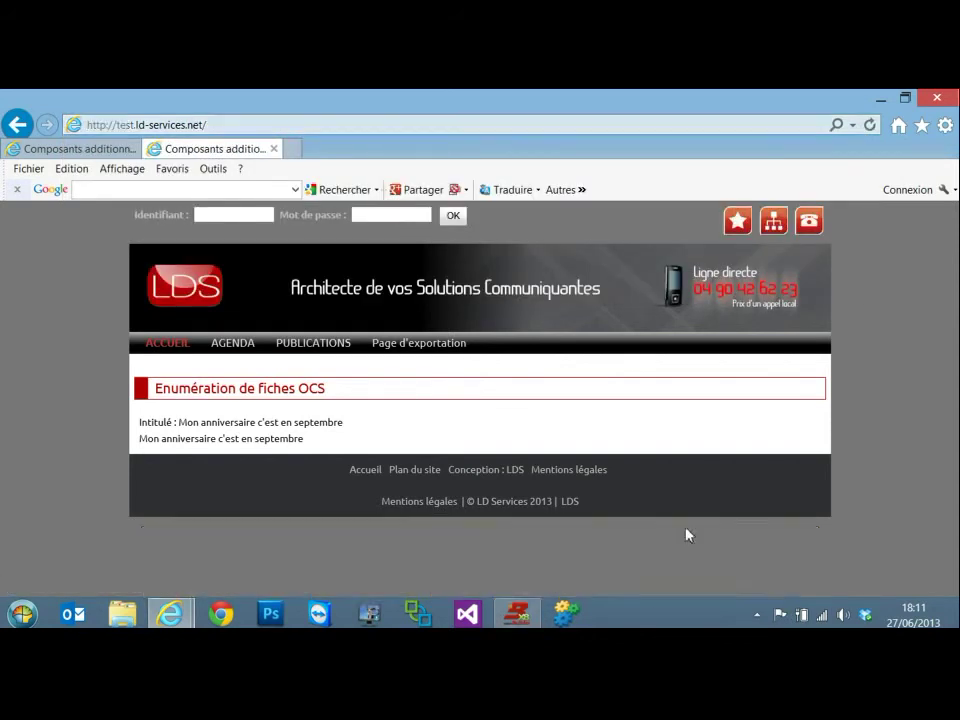
pyautogui.click(221, 126)
pyautogui.click(221, 126)
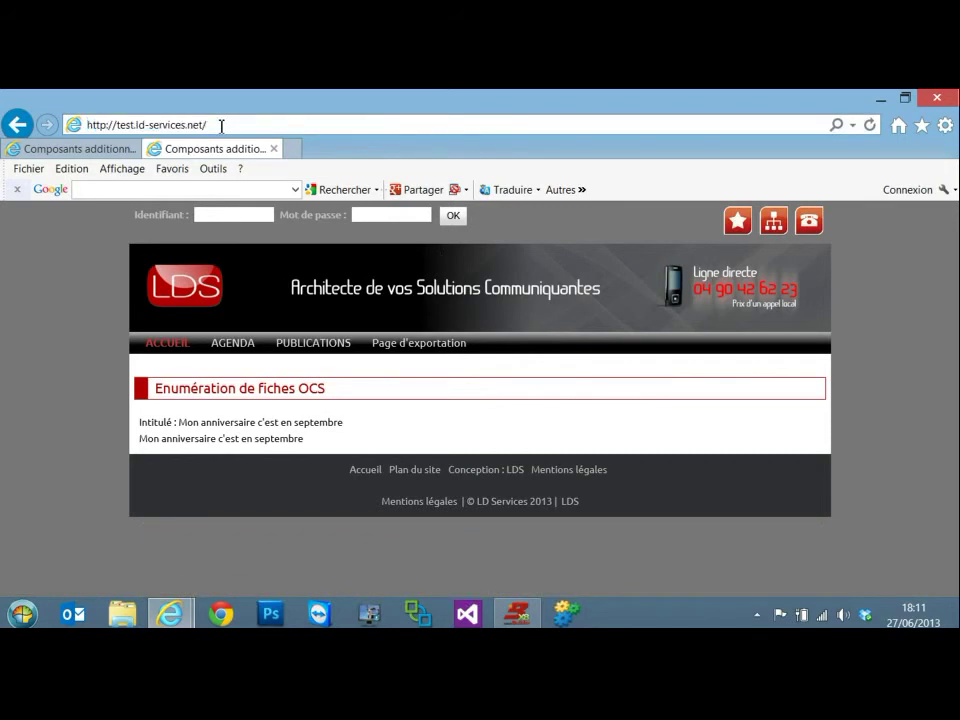
pyautogui.write('monexport.')
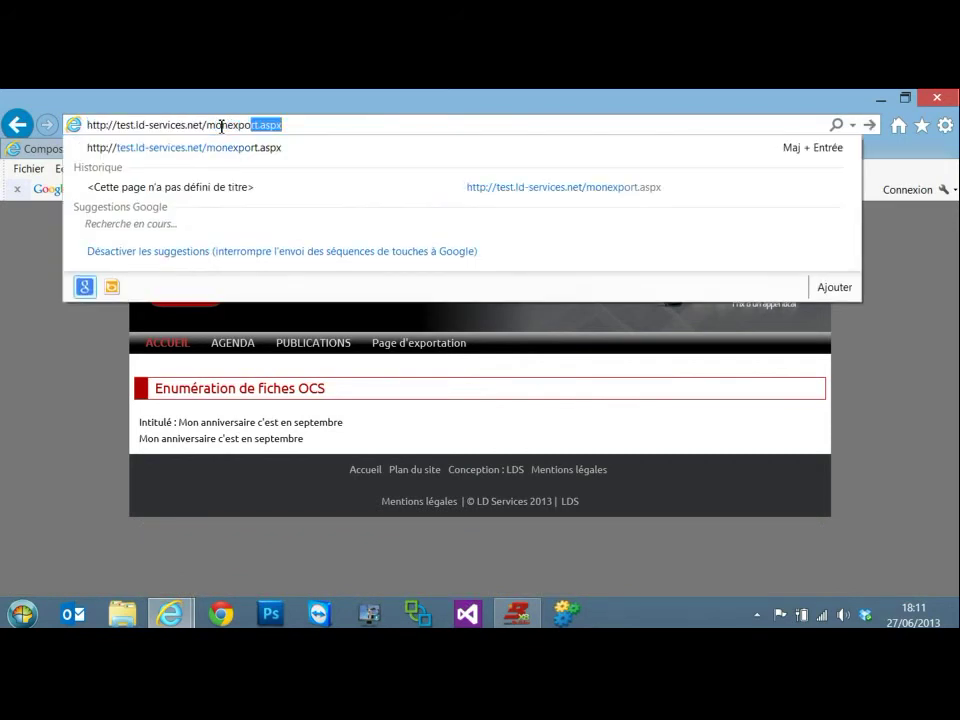
pyautogui.write('aspx')
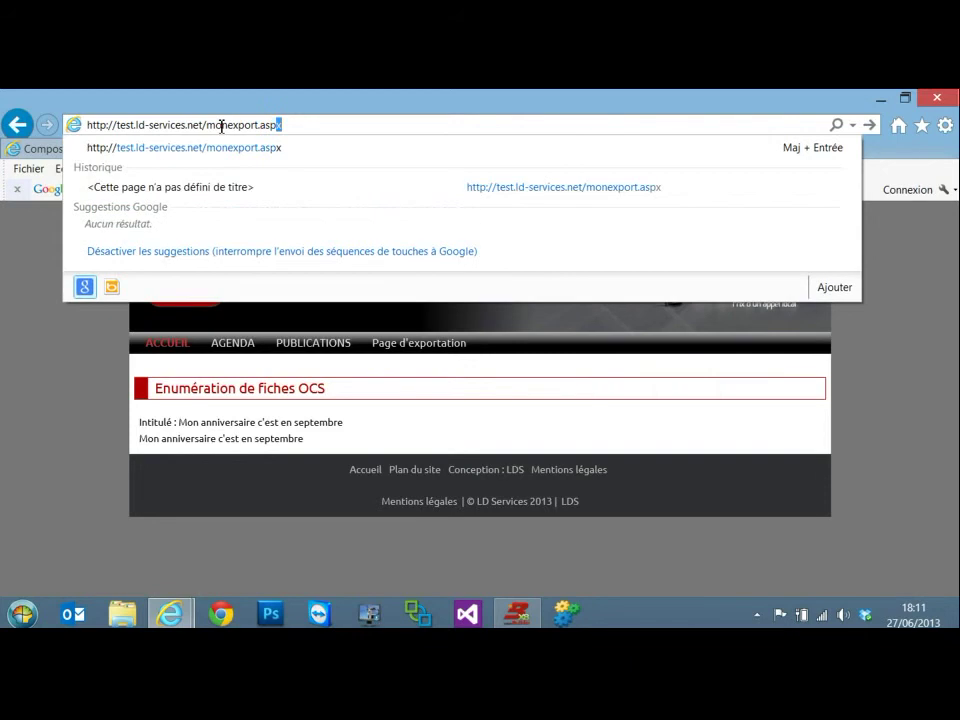
pyautogui.write('?oid')
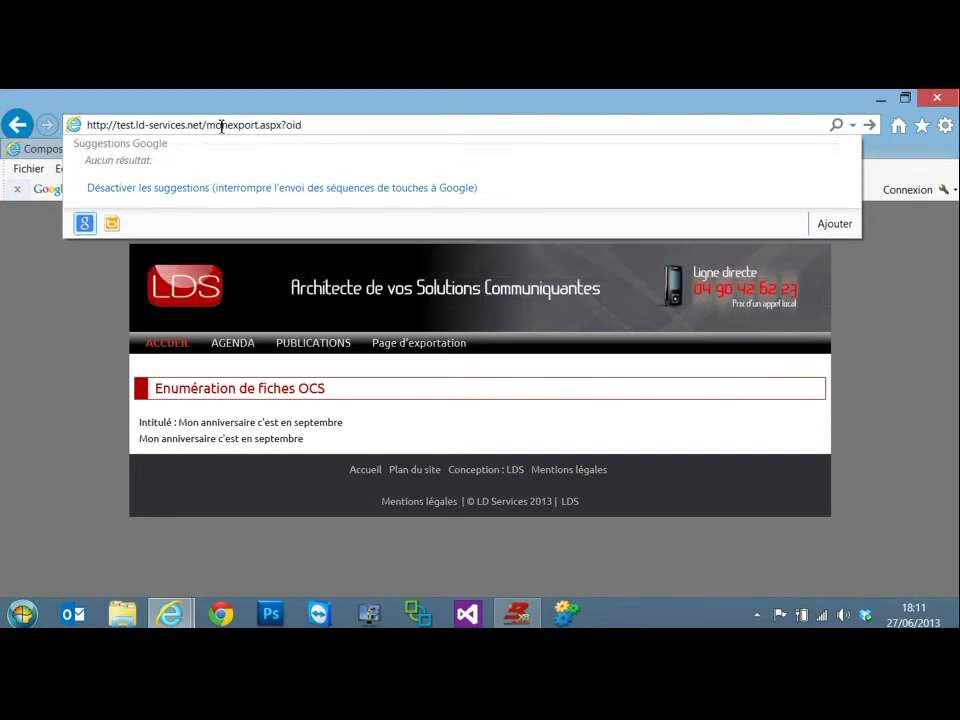
pyautogui.write('=')
pyautogui.write('900')
pyautogui.press('Return')
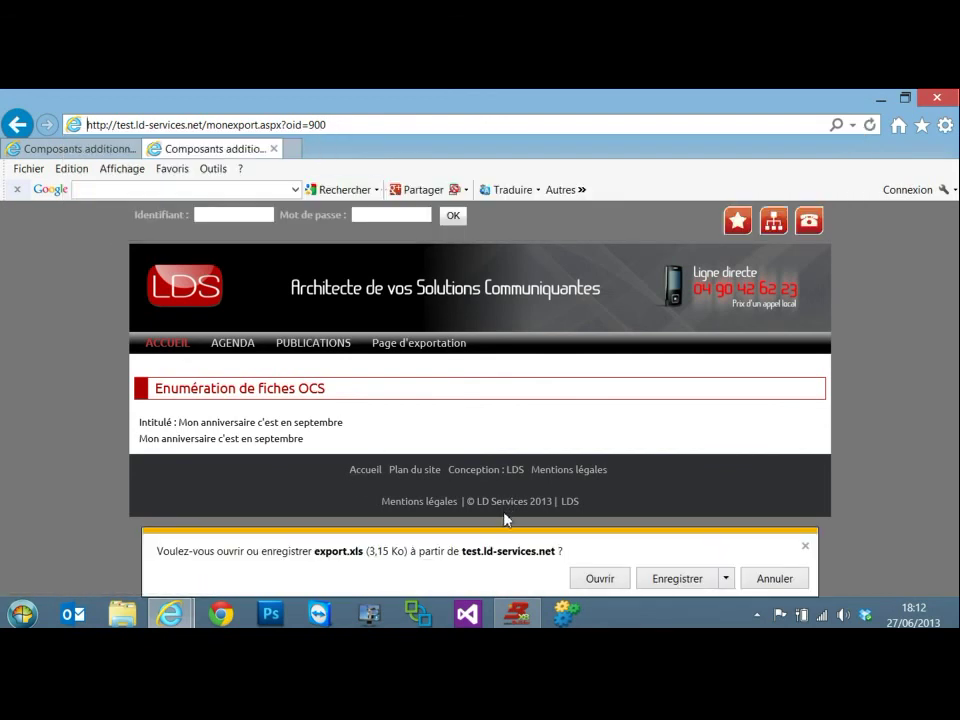
pyautogui.click(775, 579)
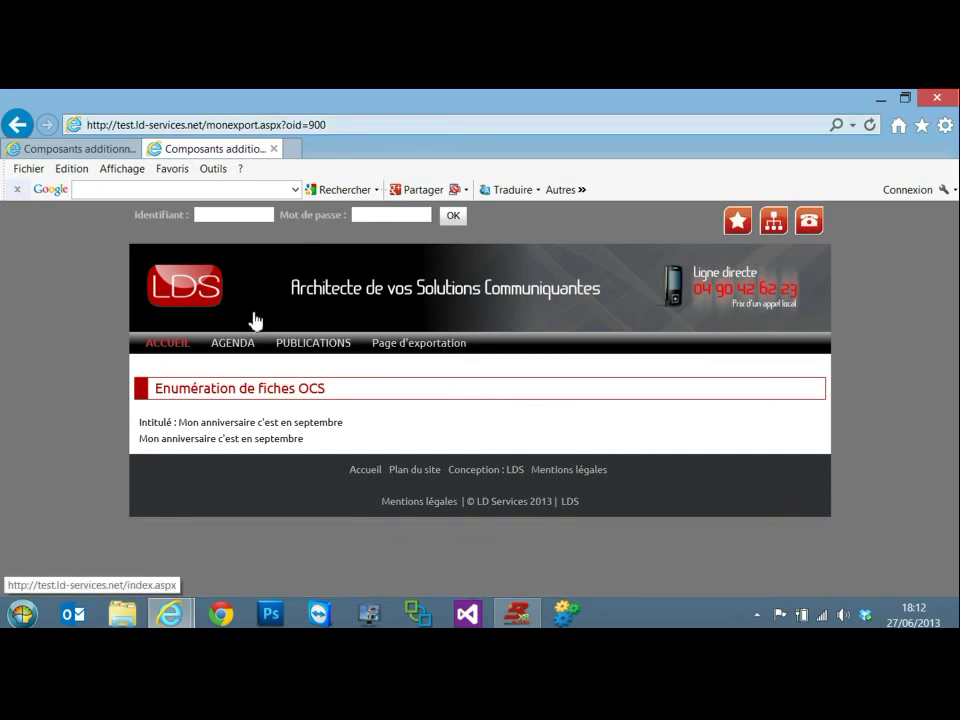
pyautogui.click(758, 614)
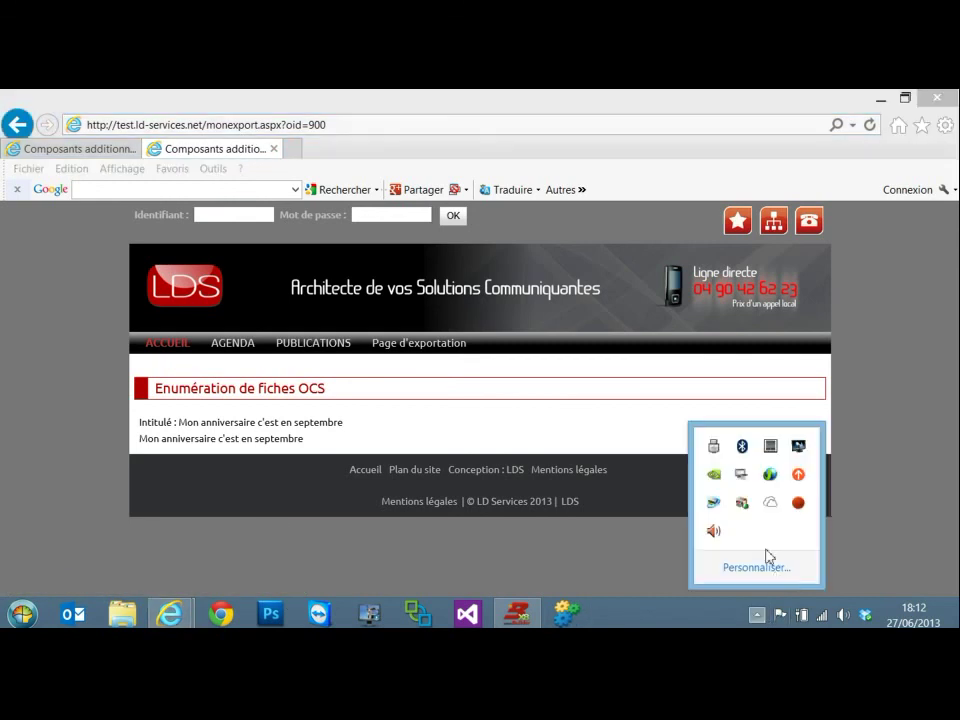